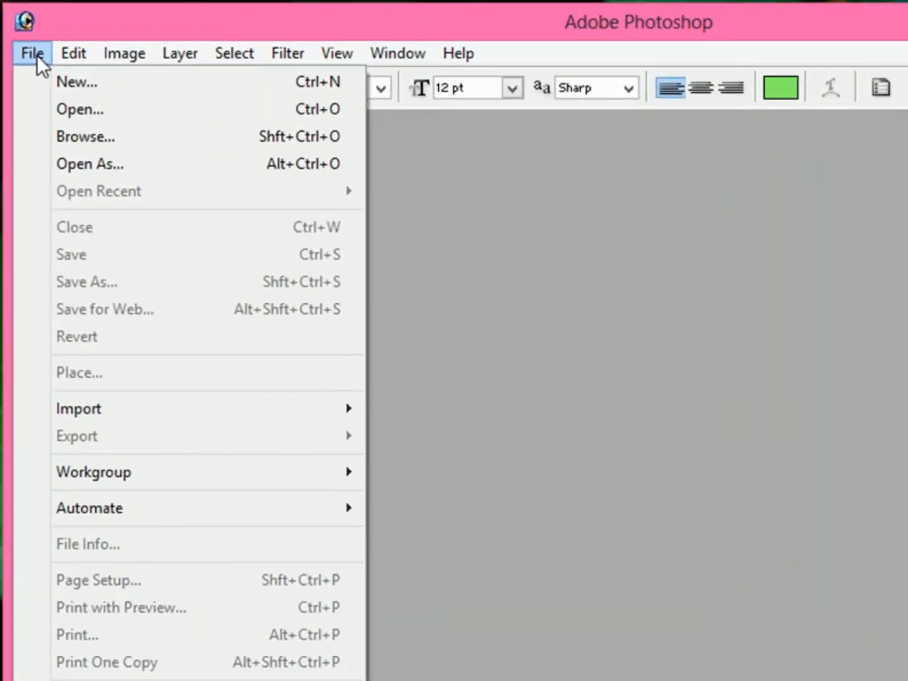
- Start a new document and name it rohi
left_click(69, 85)
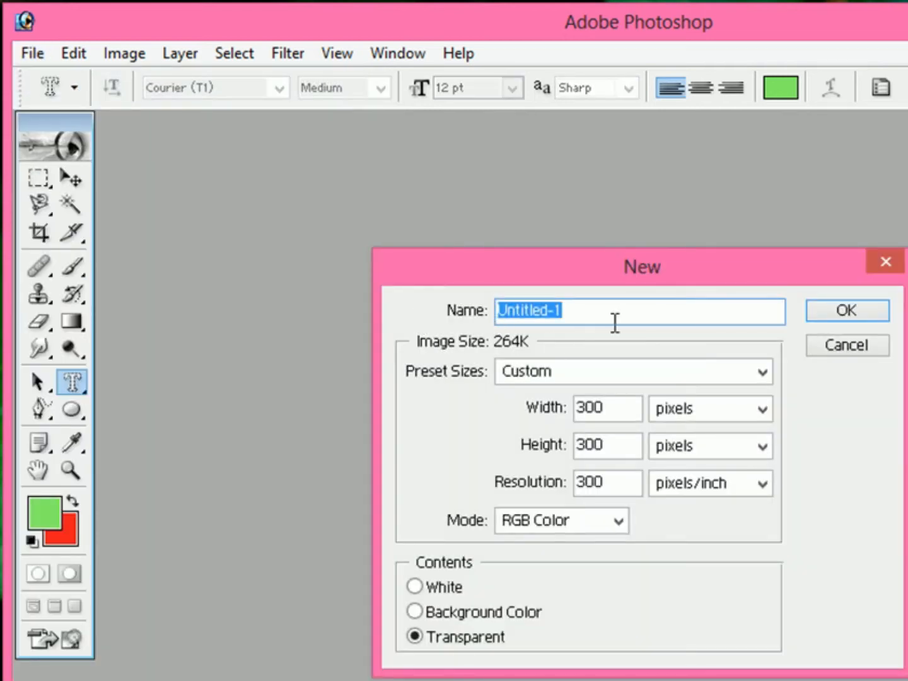
key("BackSpace")
type("rohi")
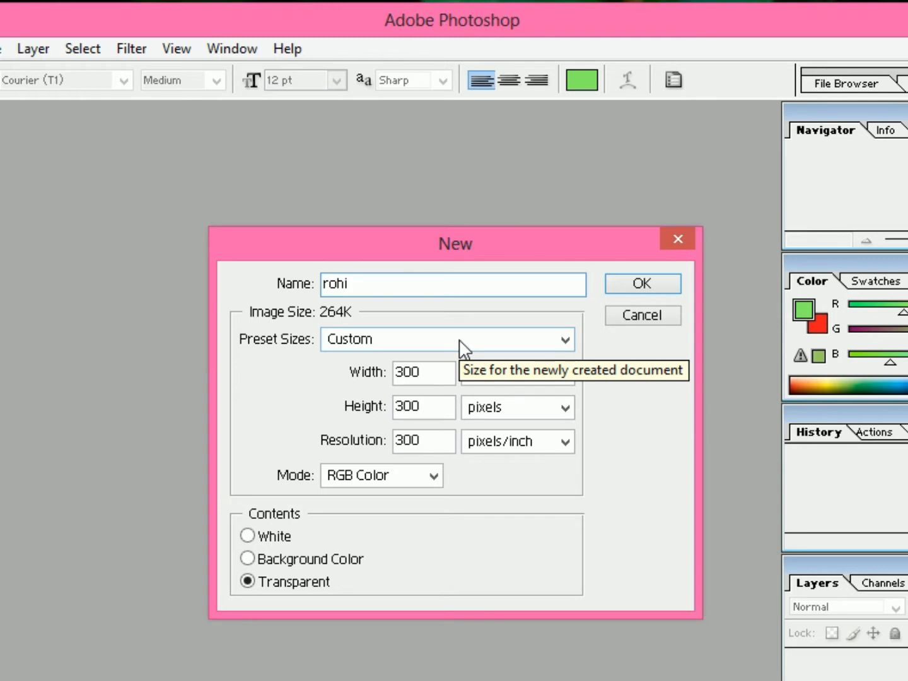
- Try the 468 x 60 web banner preset size for the document, and return the preset to Custom
left_click(461, 345)
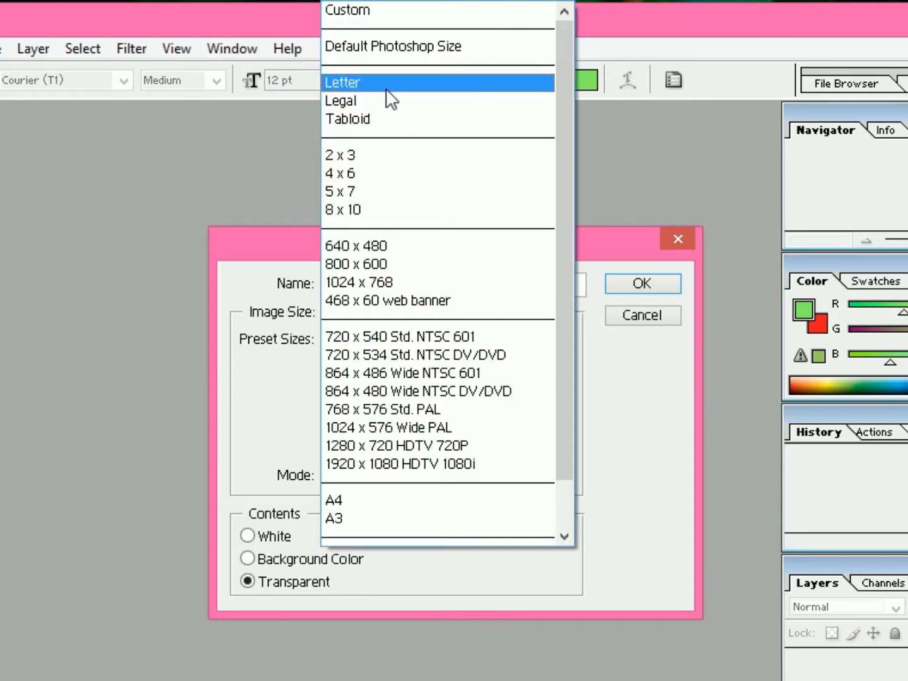
left_click(430, 302)
left_click(479, 338)
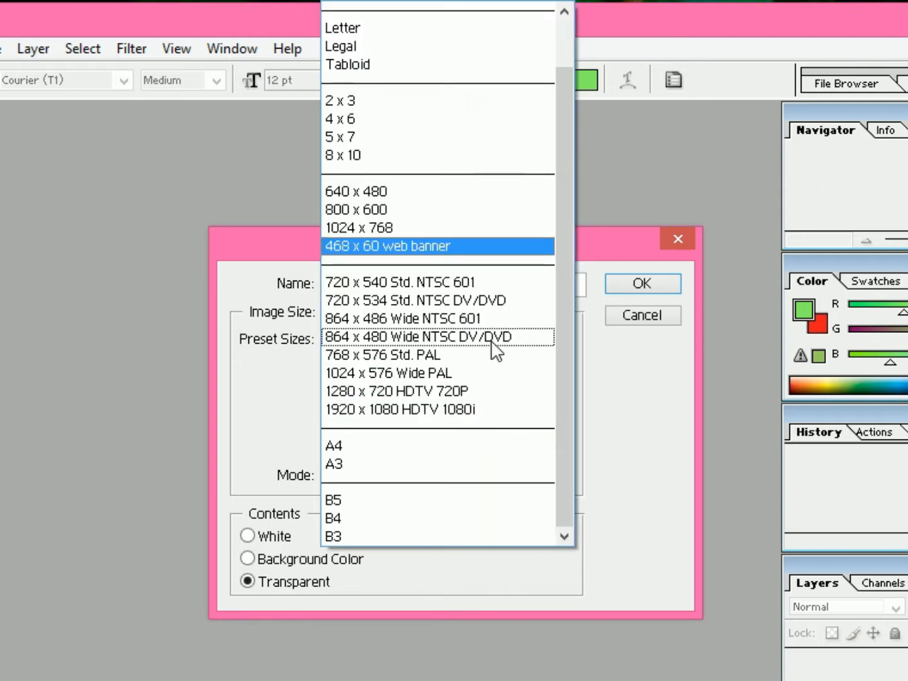
left_click_drag(564, 356, 549, 193)
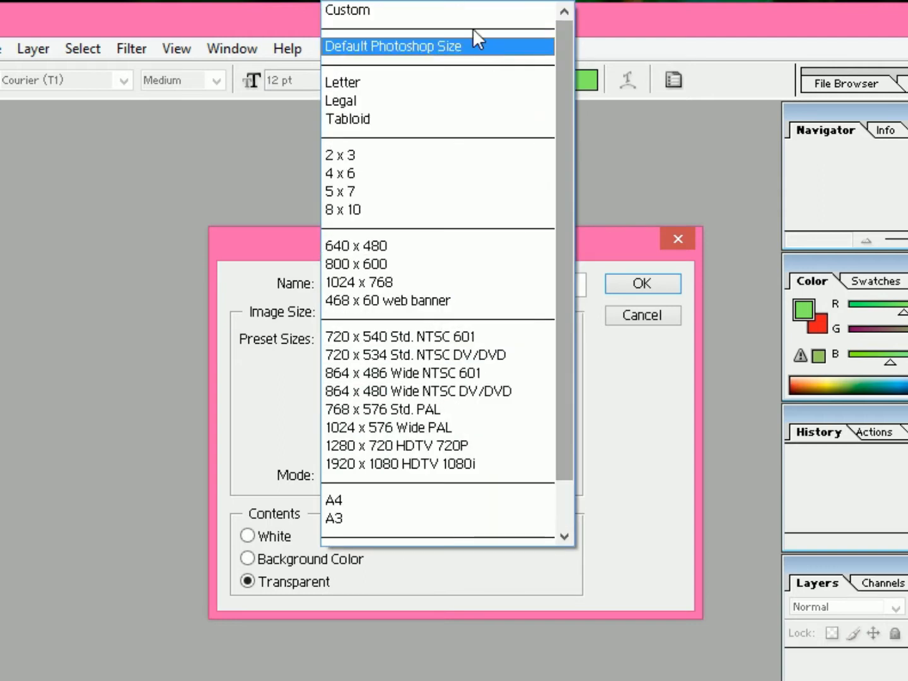
left_click(457, 5)
- Set the new document's width and height to 300 each, keeping pixels as the width unit
left_click_drag(436, 366, 356, 369)
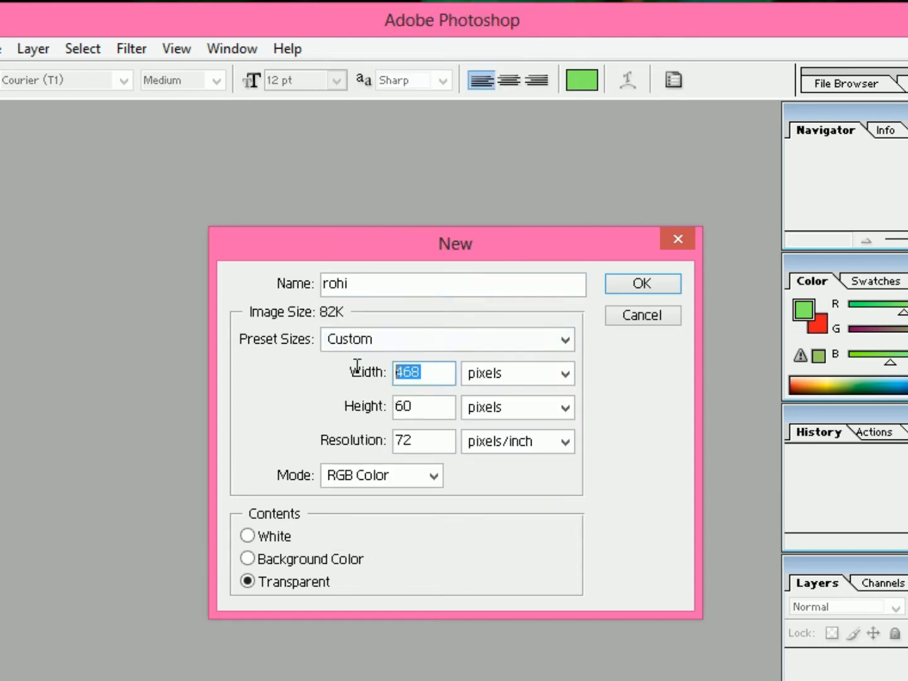
type("300")
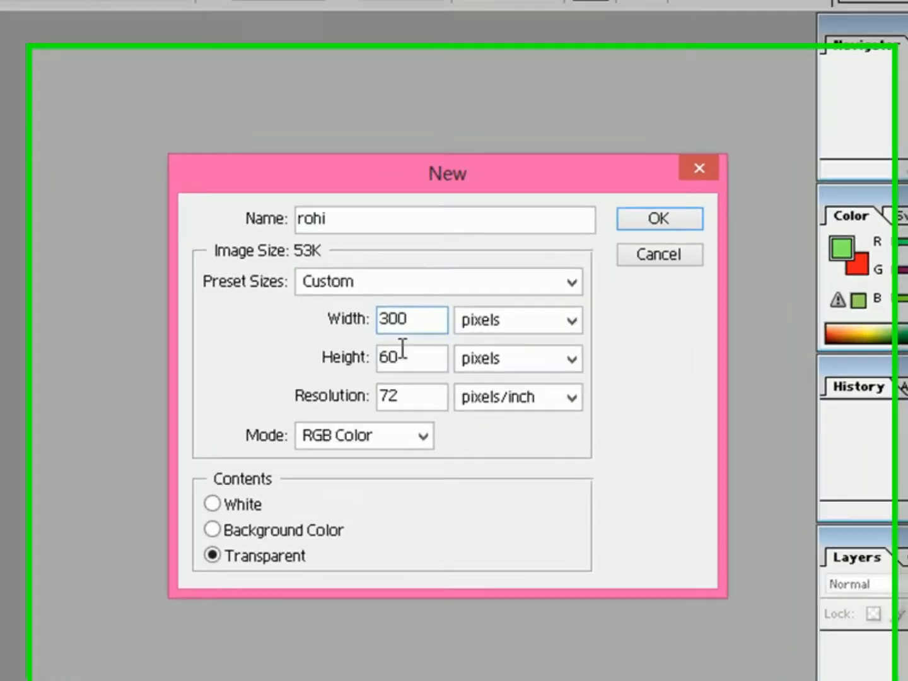
left_click(417, 404)
double_click(363, 328)
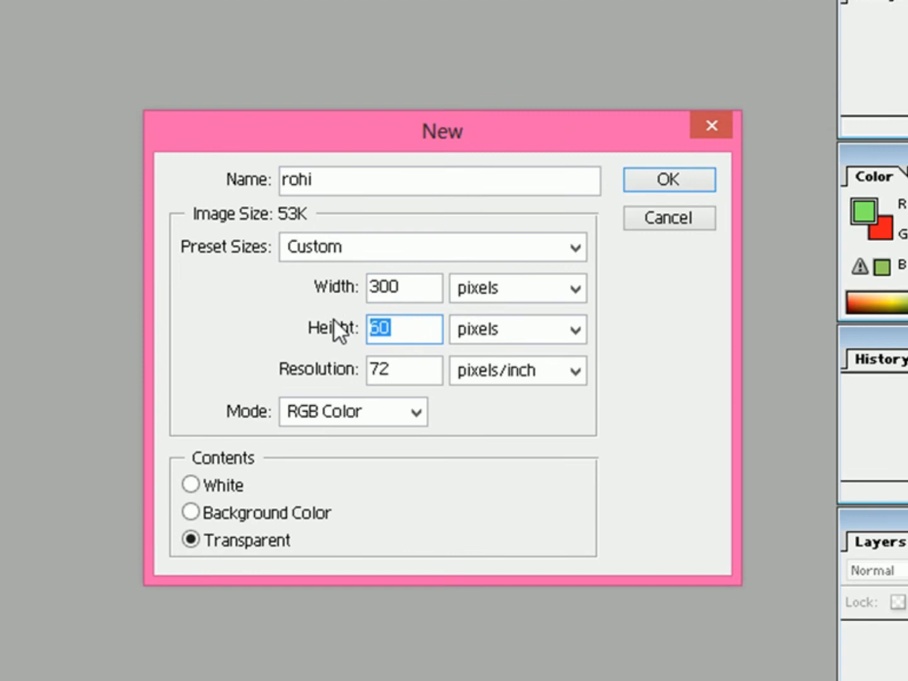
type("300")
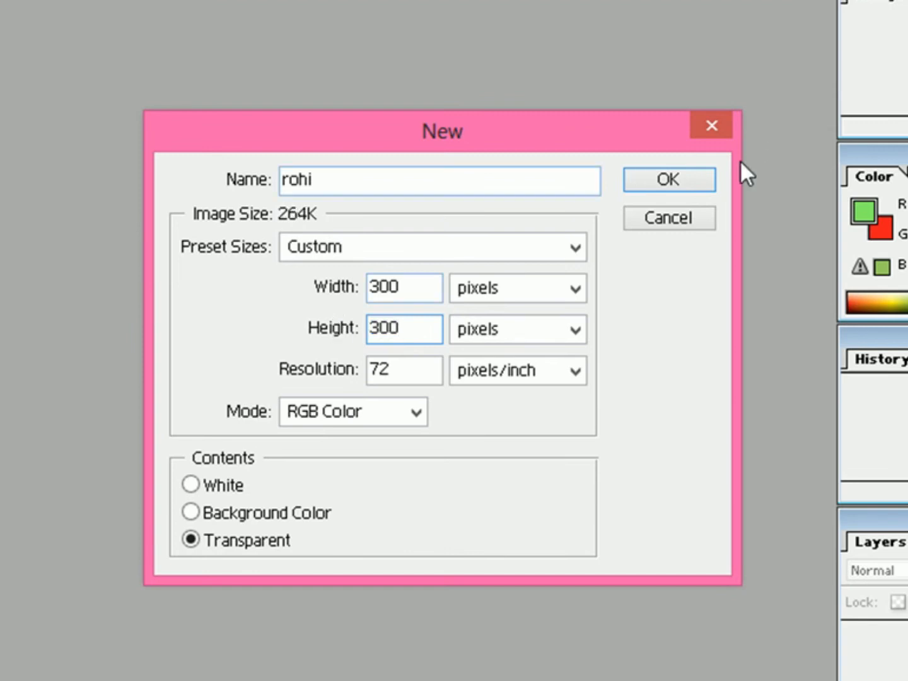
left_click(578, 285)
left_click(580, 286)
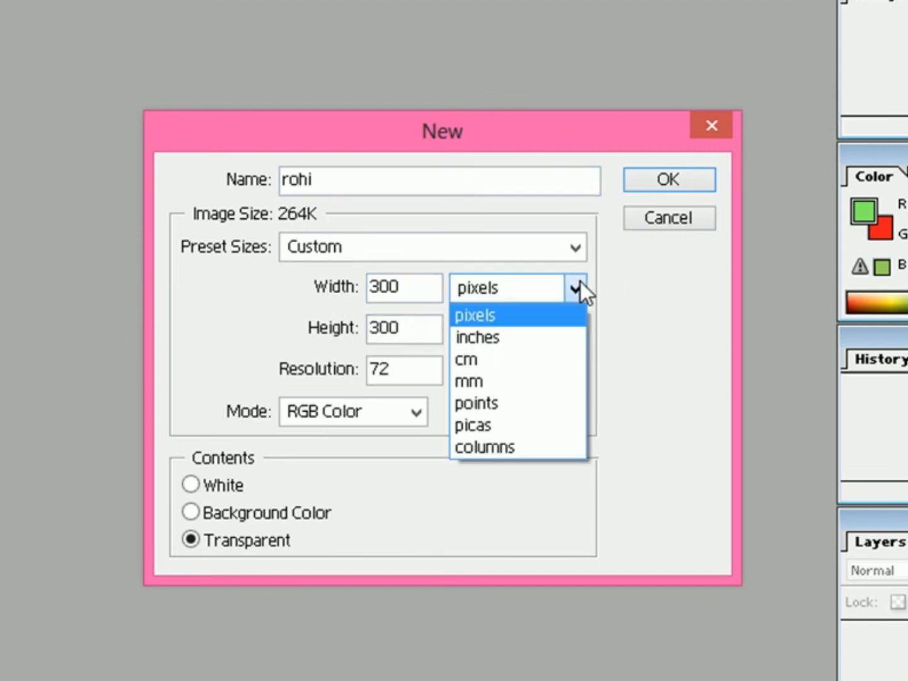
left_click(581, 281)
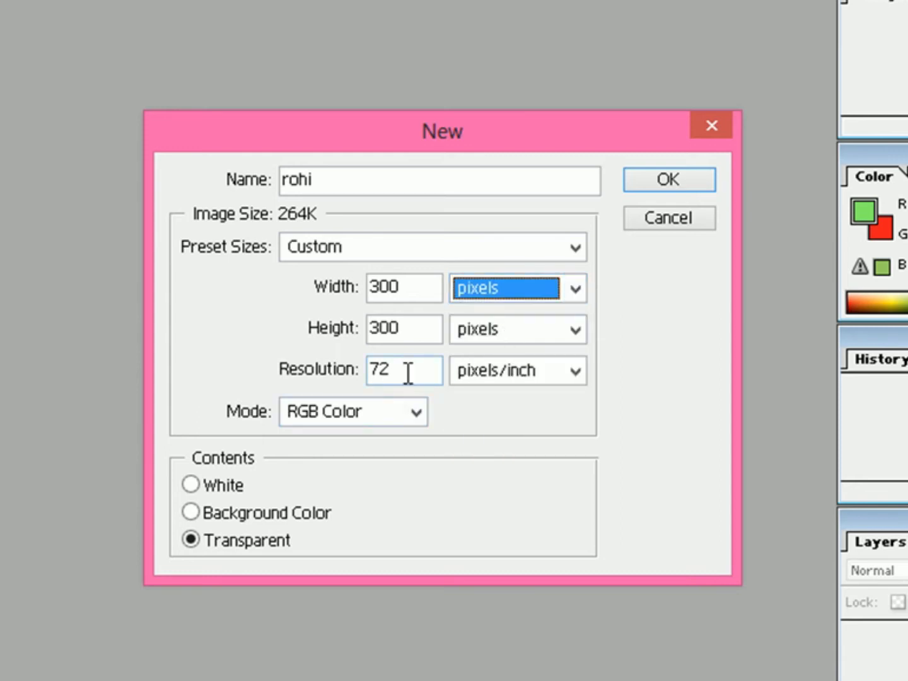
- Set the new document's resolution to 300 pixels/inch
left_click_drag(408, 372, 375, 369)
key("BackSpace")
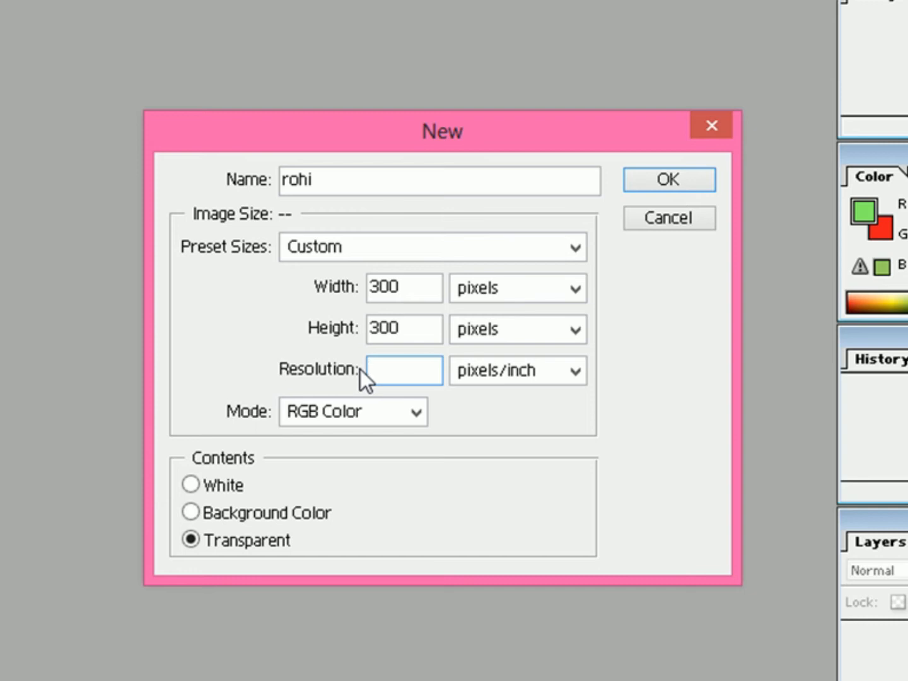
type("300")
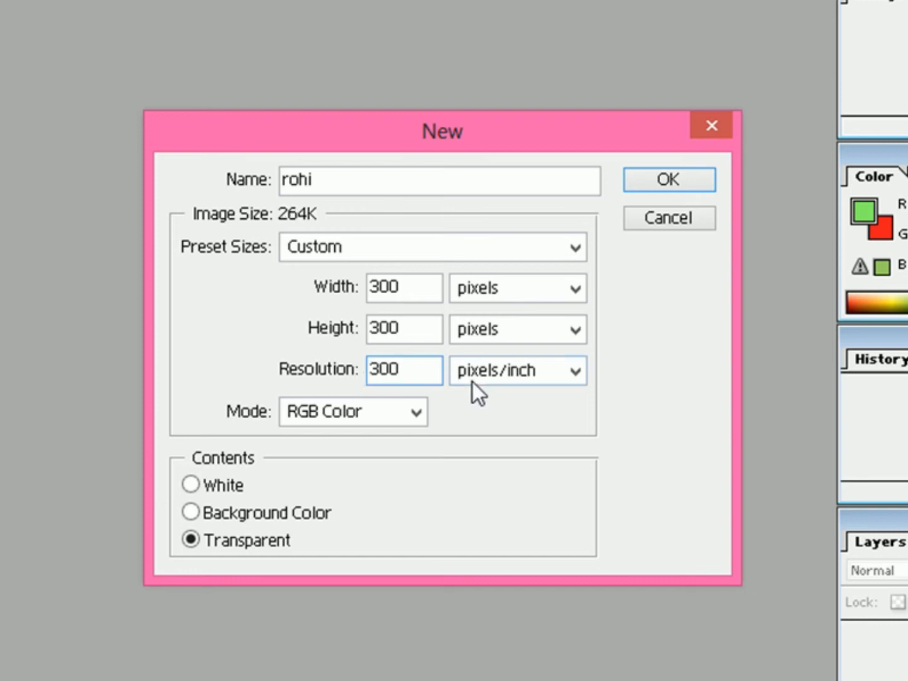
left_click(498, 379)
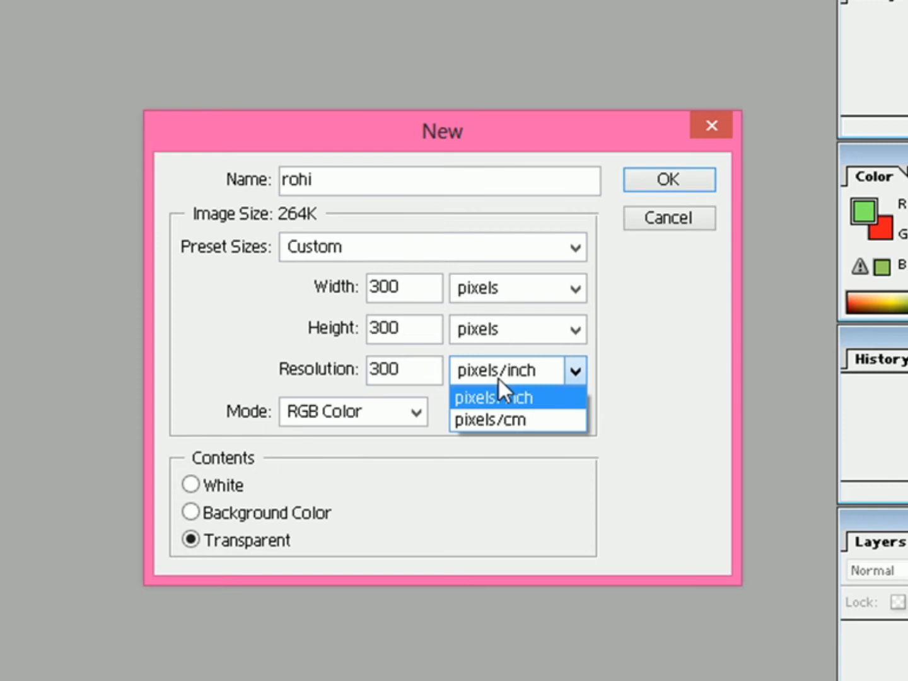
left_click(497, 377)
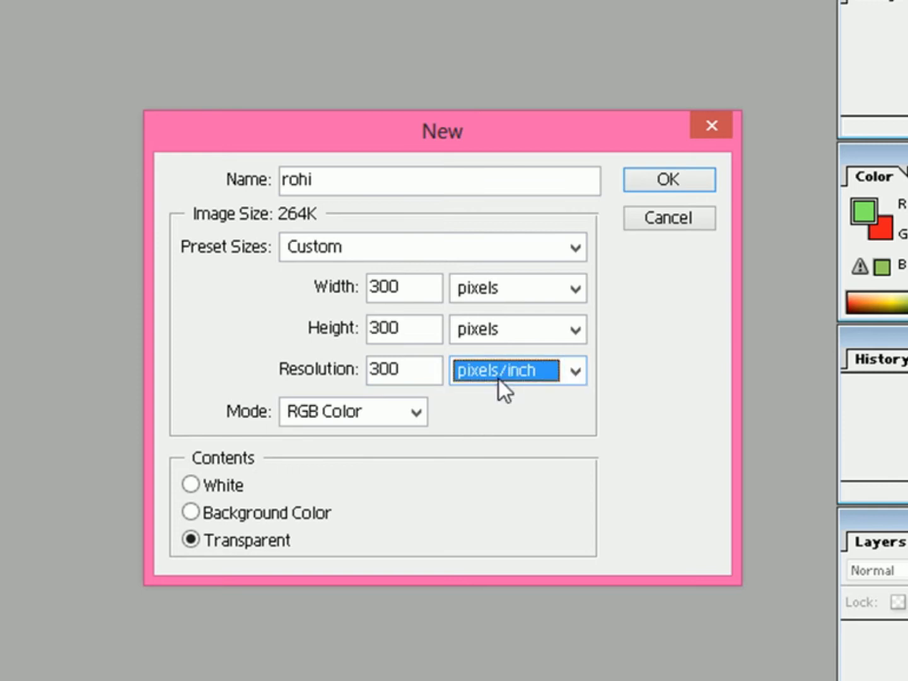
- Choose RGB Color mode and White contents, and create the document
left_click(416, 414)
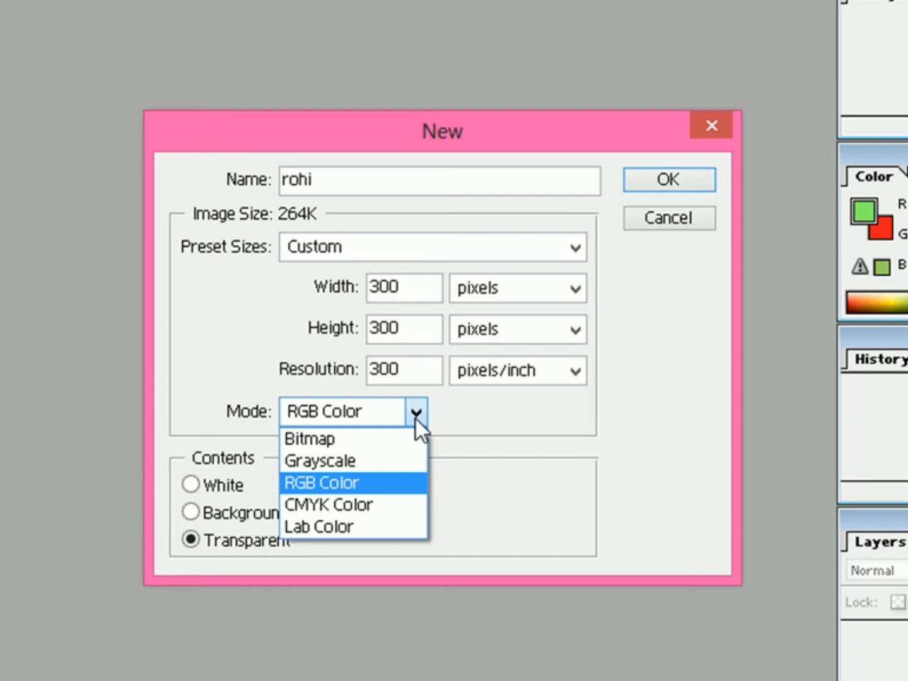
left_click(389, 486)
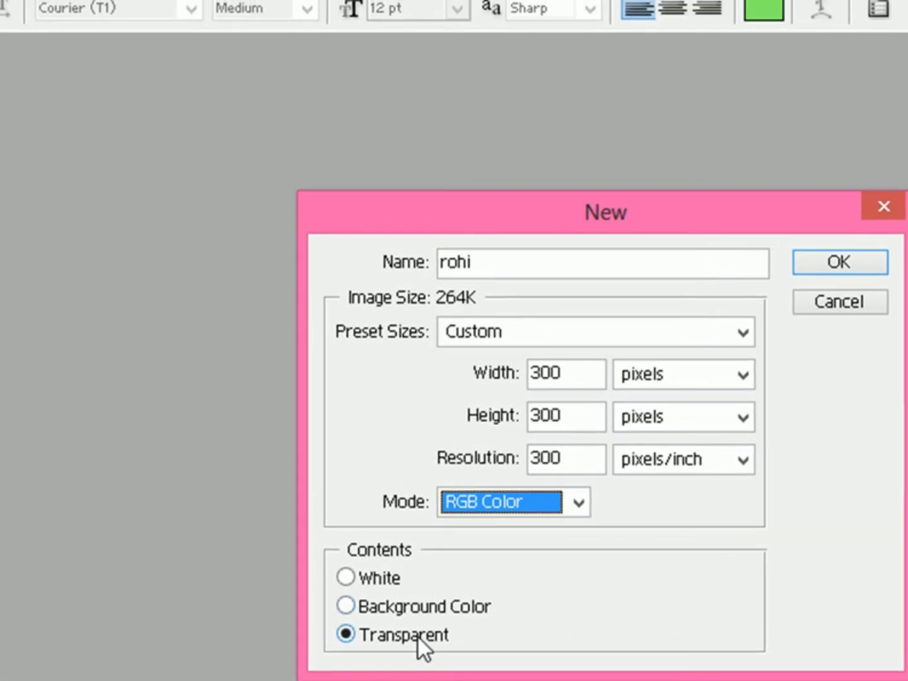
left_click(369, 580)
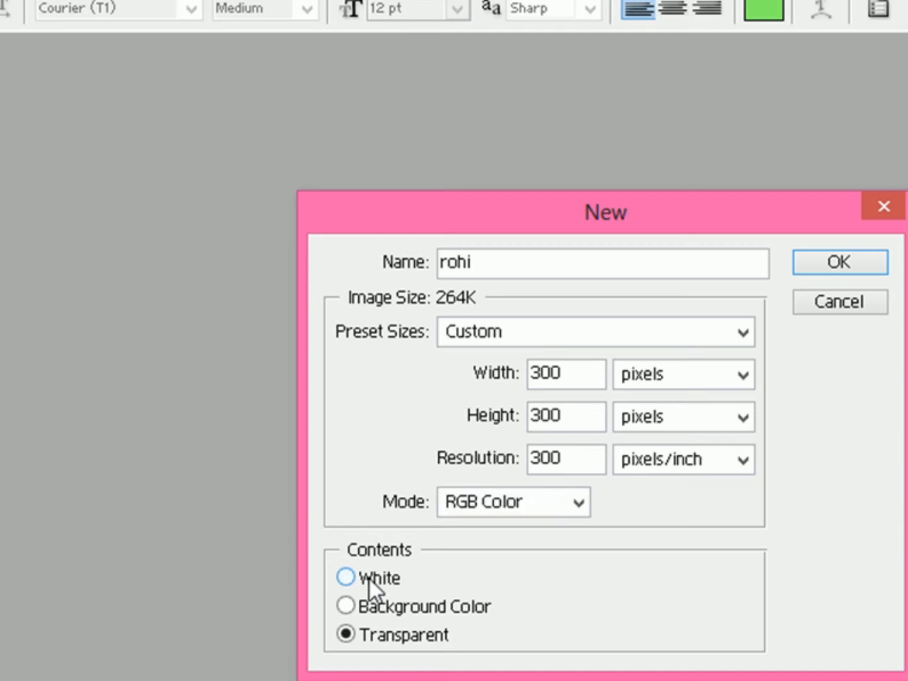
left_click(823, 255)
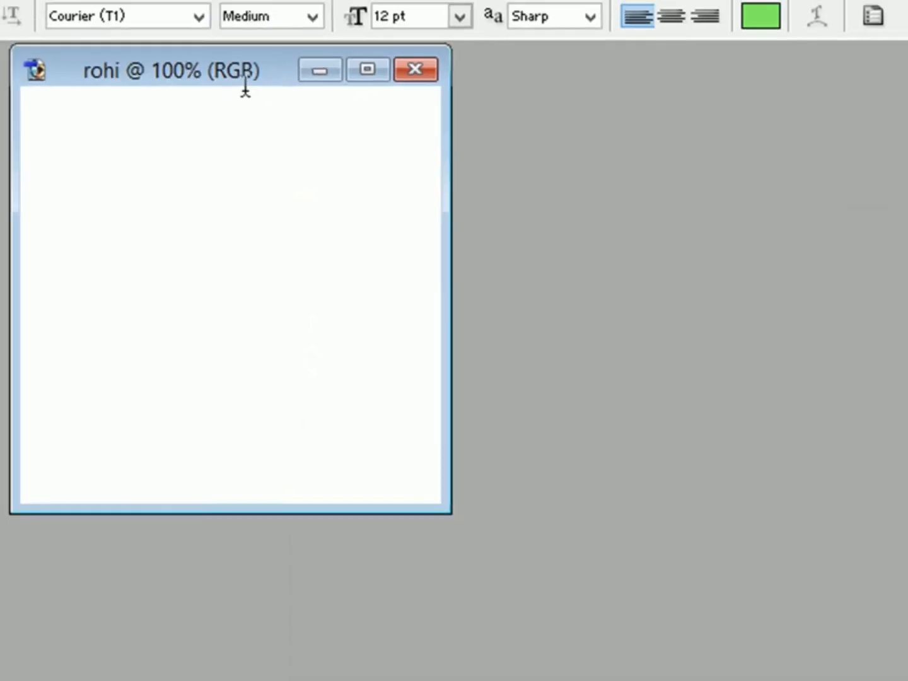
- Create a second new document with the same size settings and Background Color as its contents
left_click(24, 51)
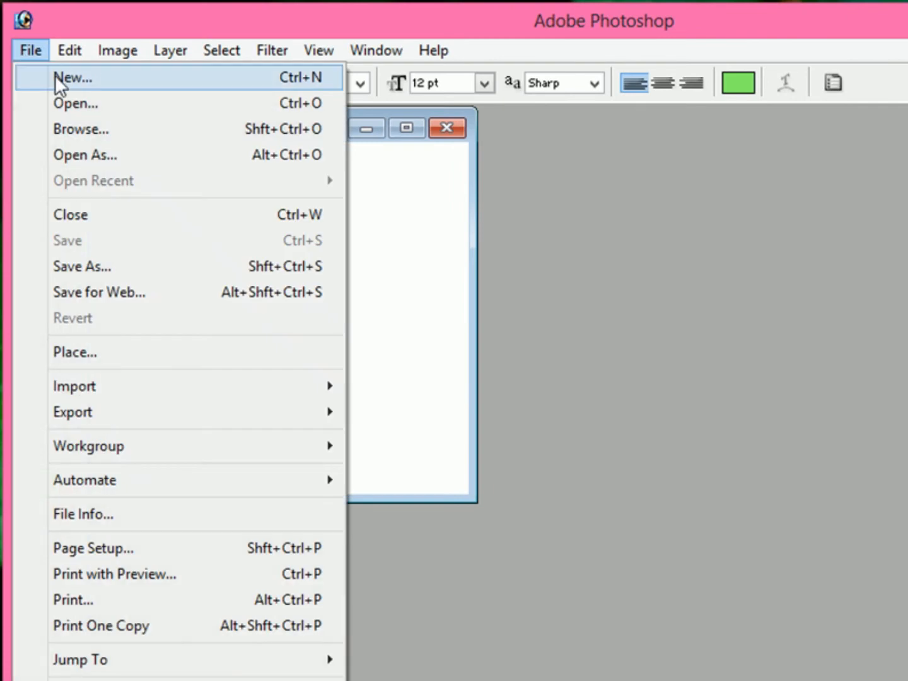
left_click(54, 75)
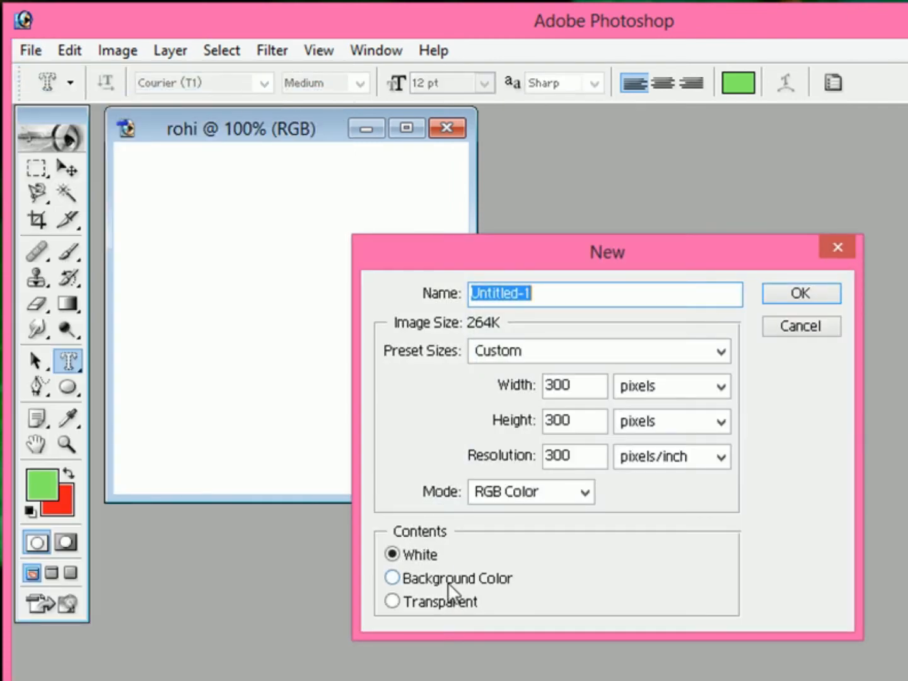
left_click(457, 579)
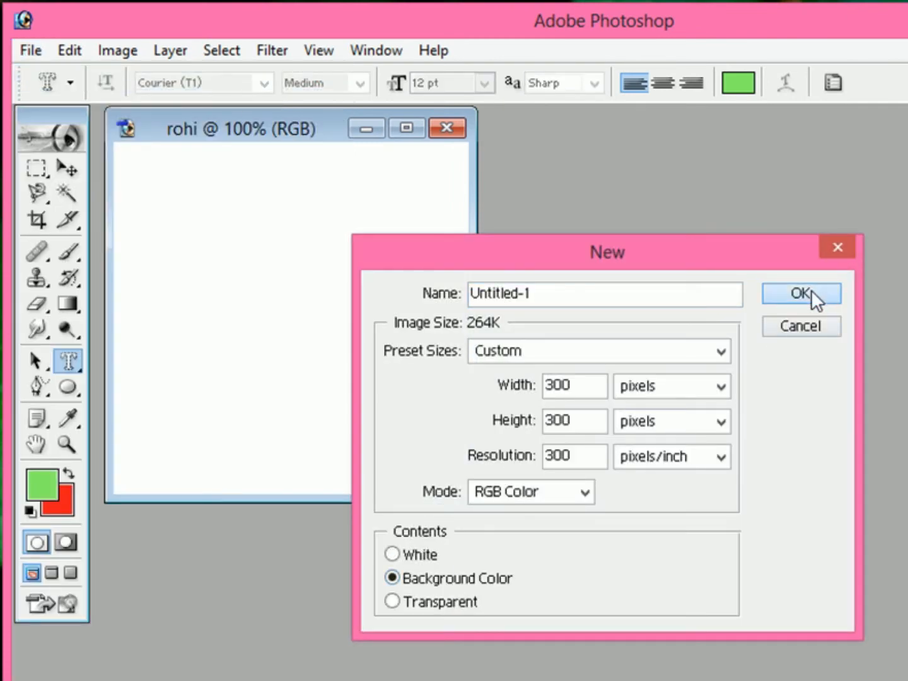
left_click(811, 289)
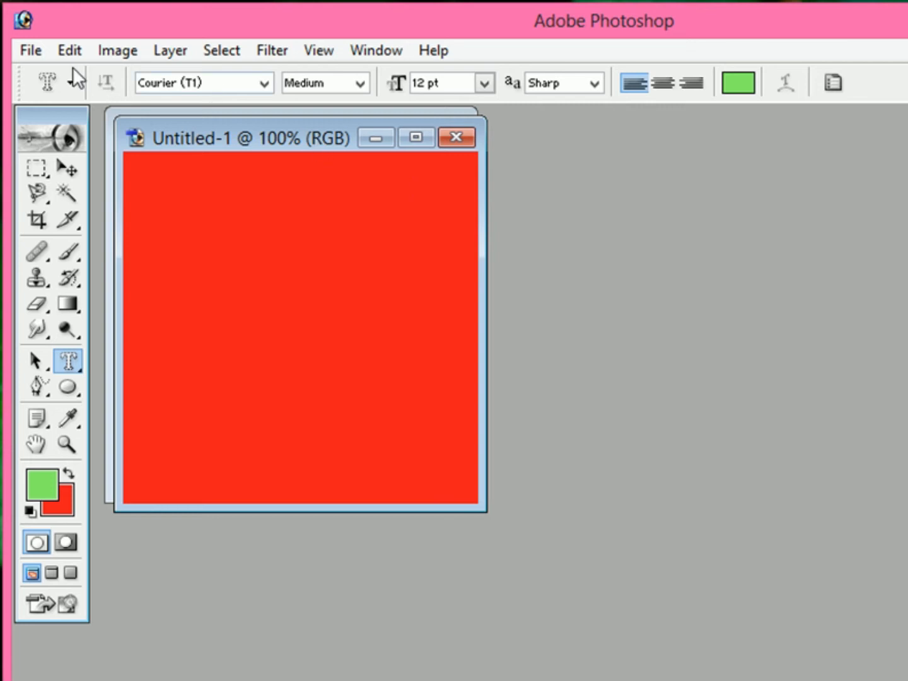
- Create a third new document with the same size settings and Transparent contents
left_click(35, 50)
left_click(116, 75)
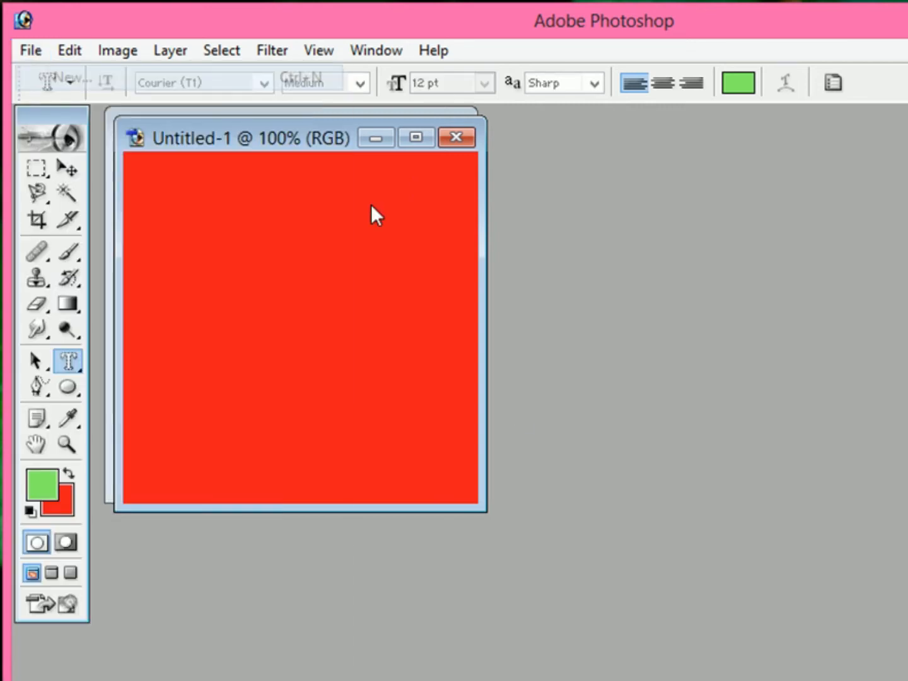
left_click(449, 599)
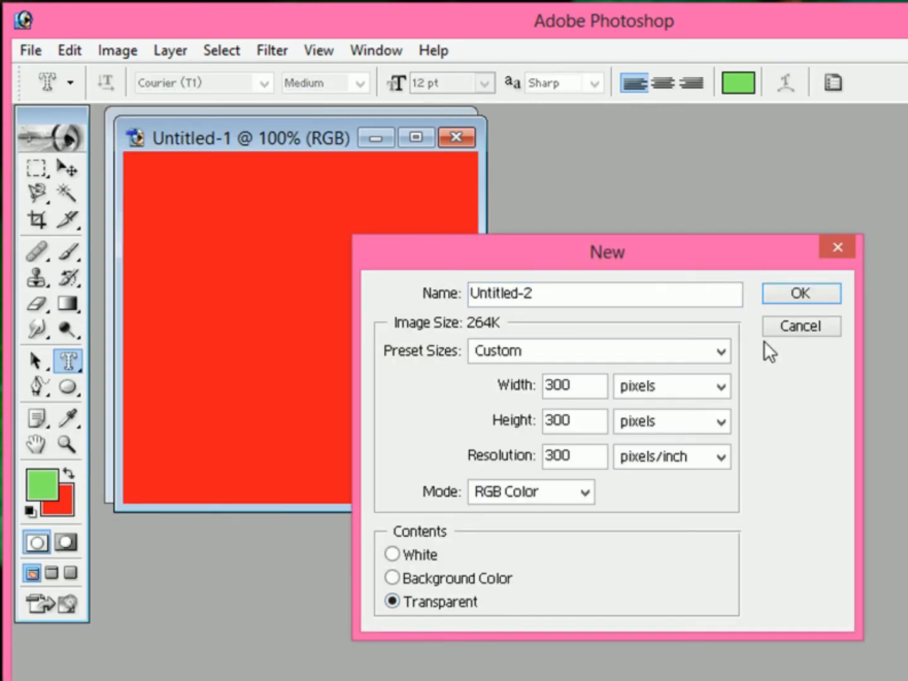
left_click(774, 292)
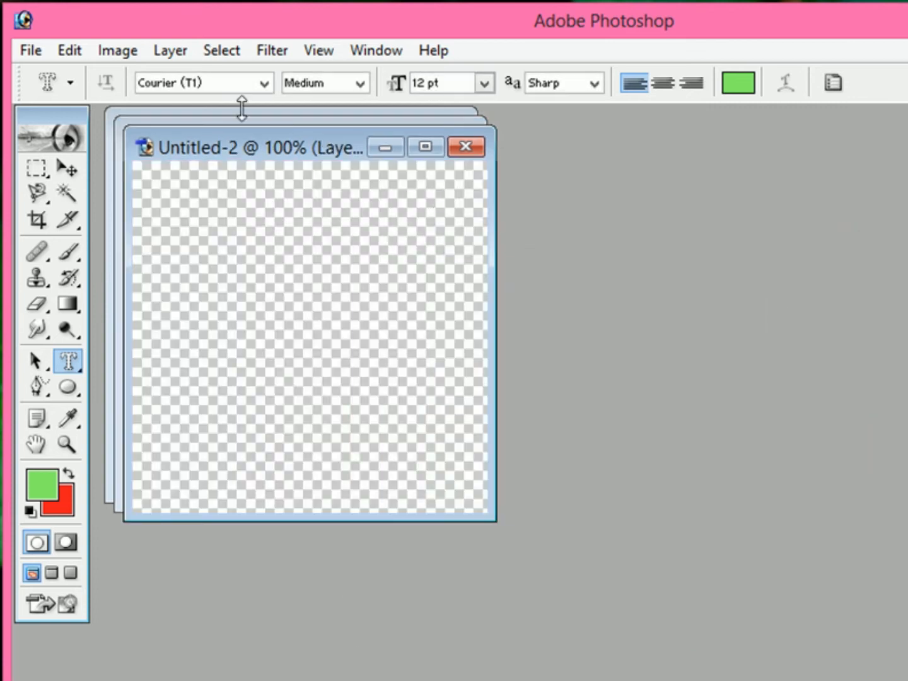
- Open the garden photo 001B4F9F from the rohi folder on the desktop
left_click(29, 50)
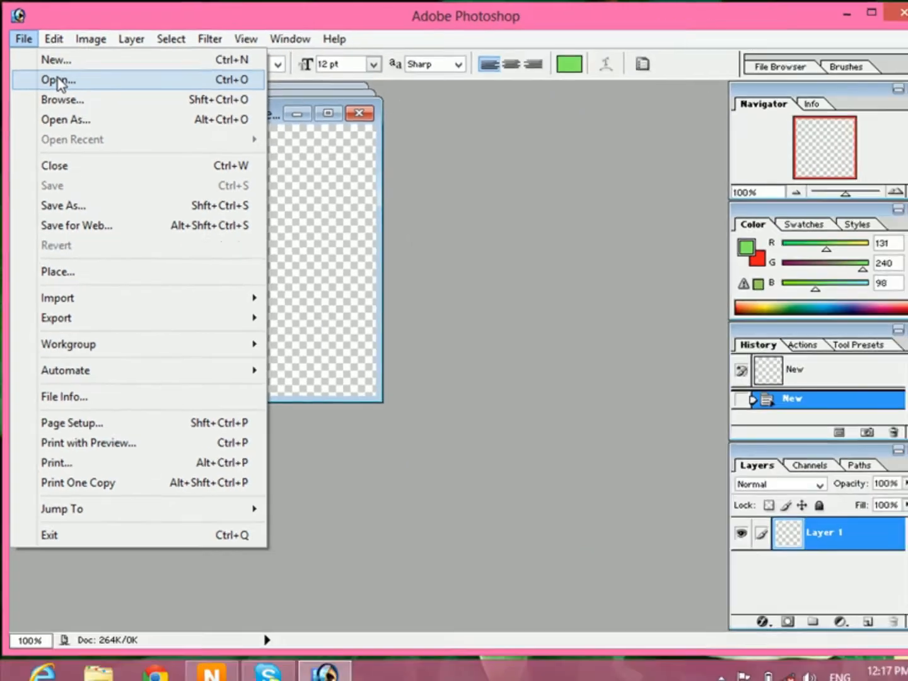
left_click(88, 124)
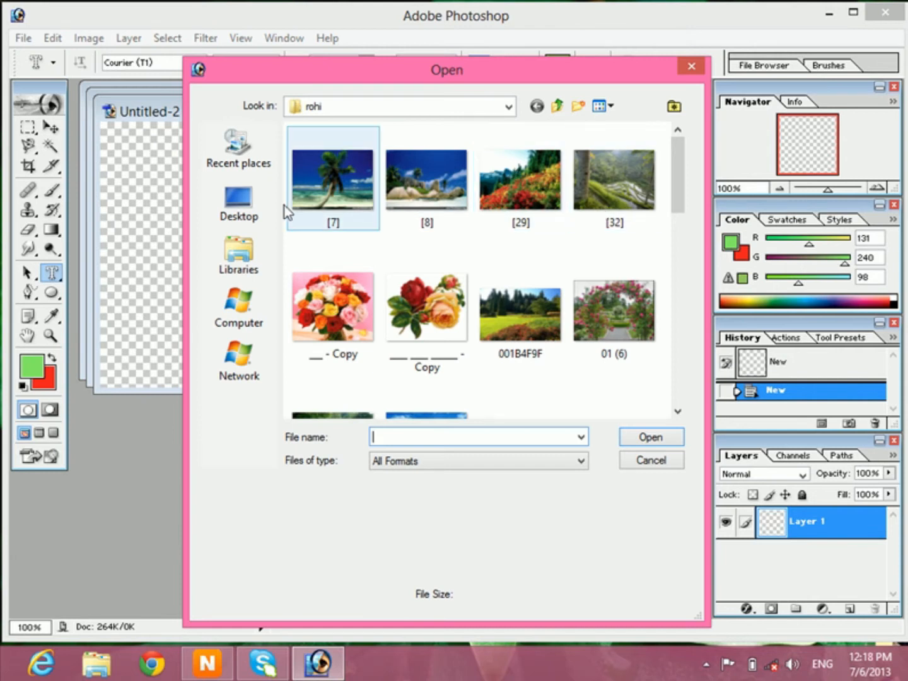
left_click(256, 213)
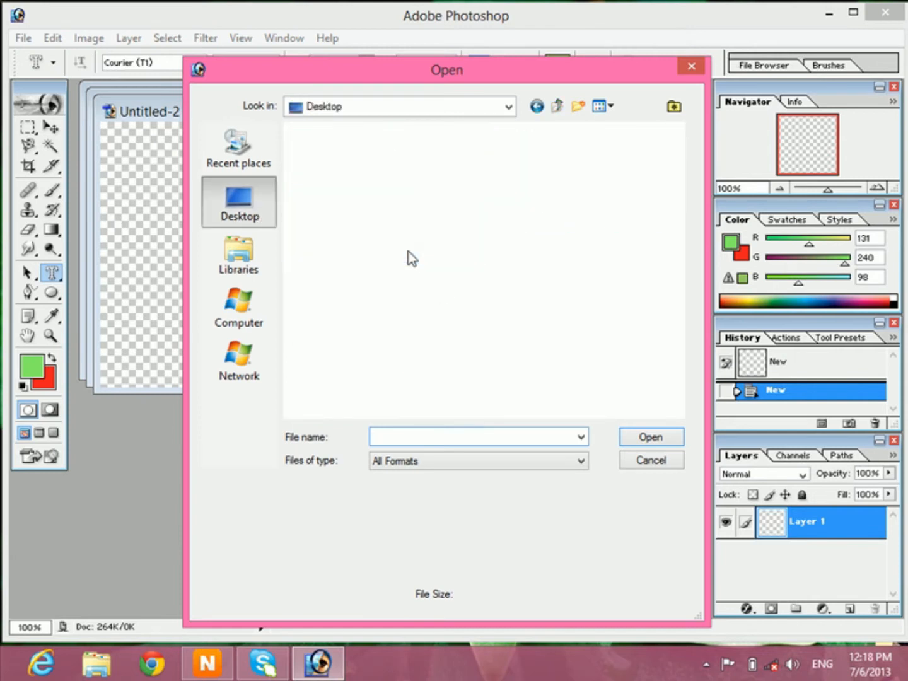
left_click(535, 309)
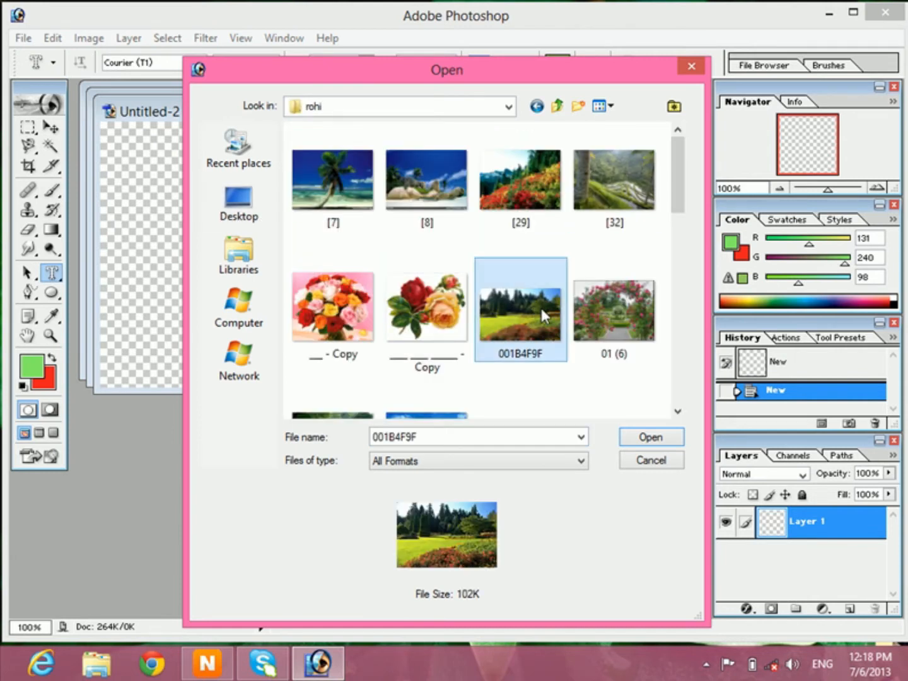
left_click(650, 437)
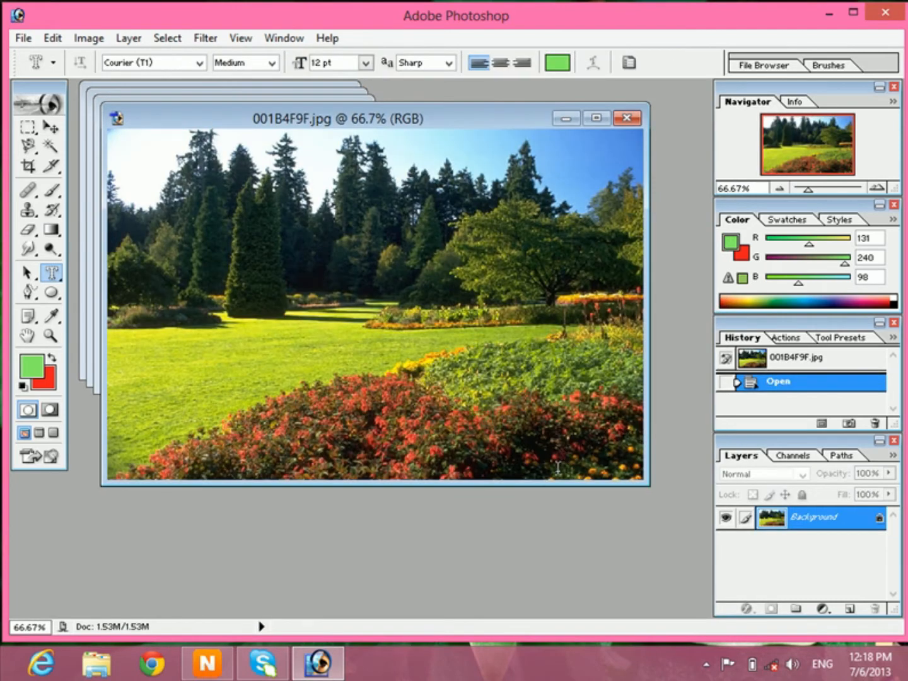
- Open the beach photo [8] from the rohi folder
key("ctrl+o")
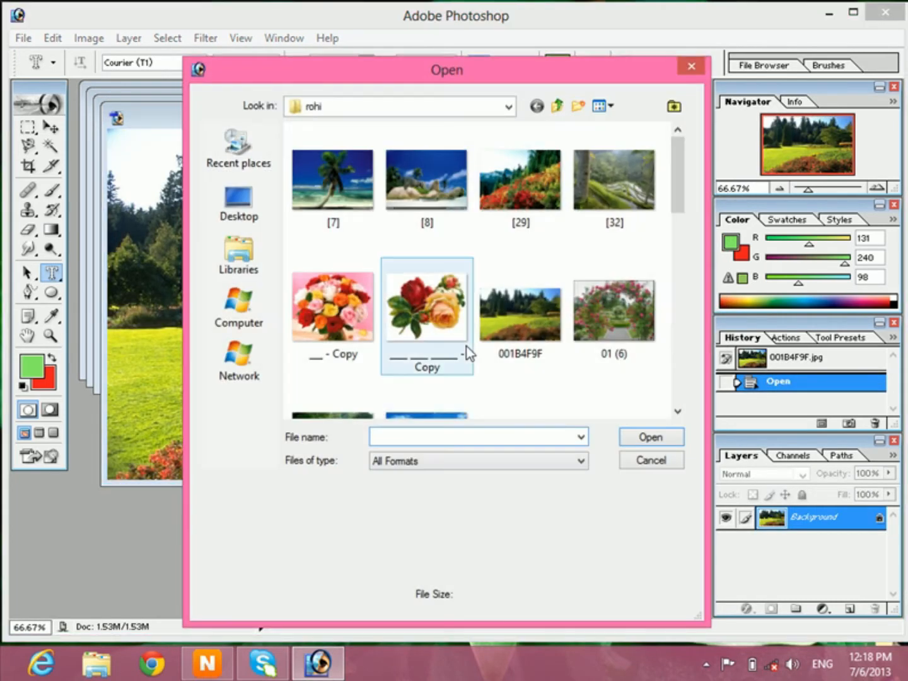
left_click_drag(429, 230, 512, 309)
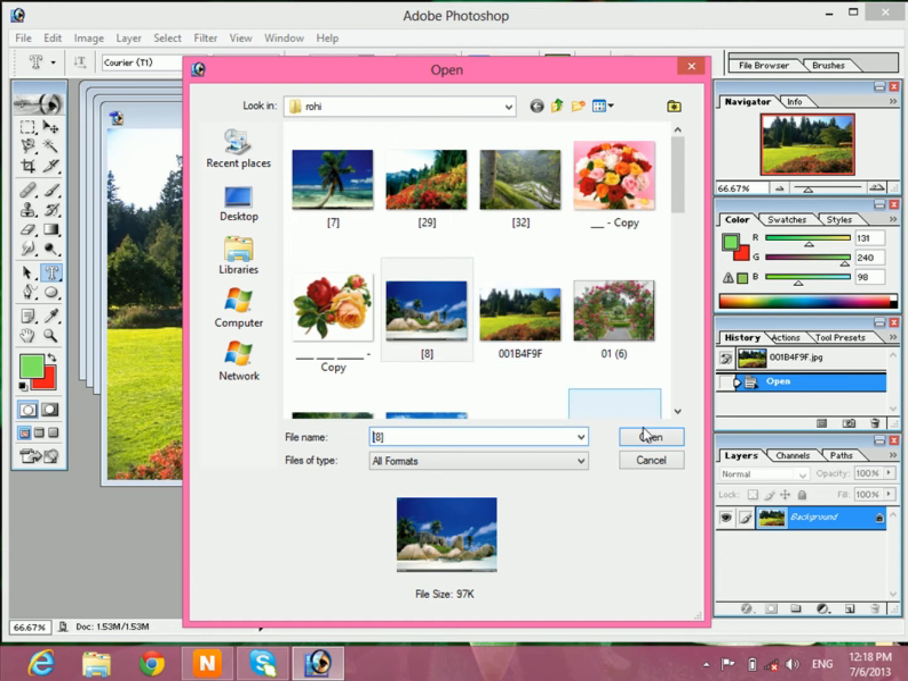
left_click(650, 437)
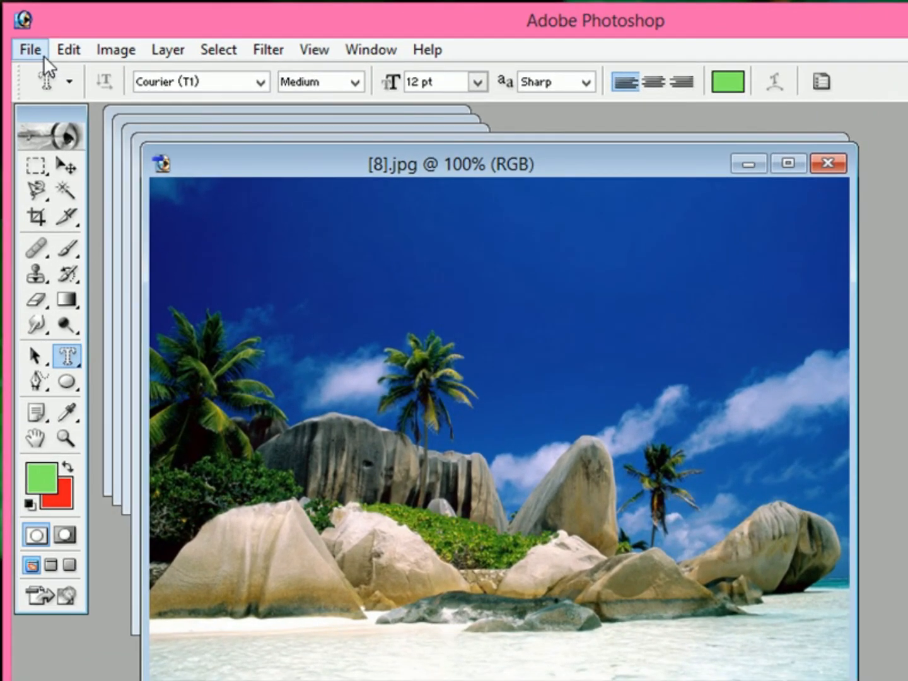
- Browse the My Pictures folder, review the metadata of the baby photo flash_photo_gallery_for_..., and open it in the workspace
left_click(33, 42)
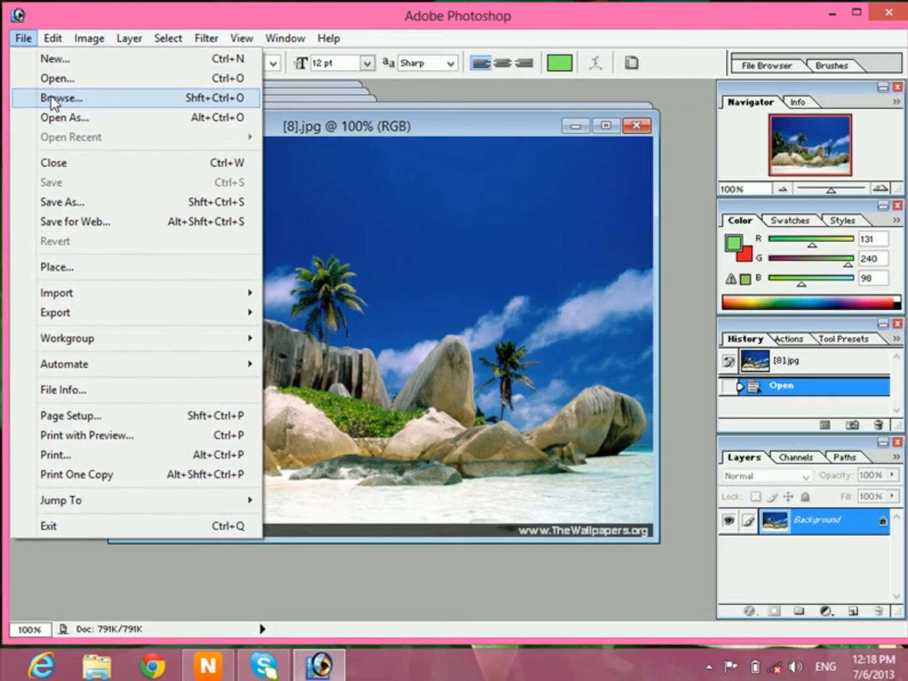
left_click(60, 99)
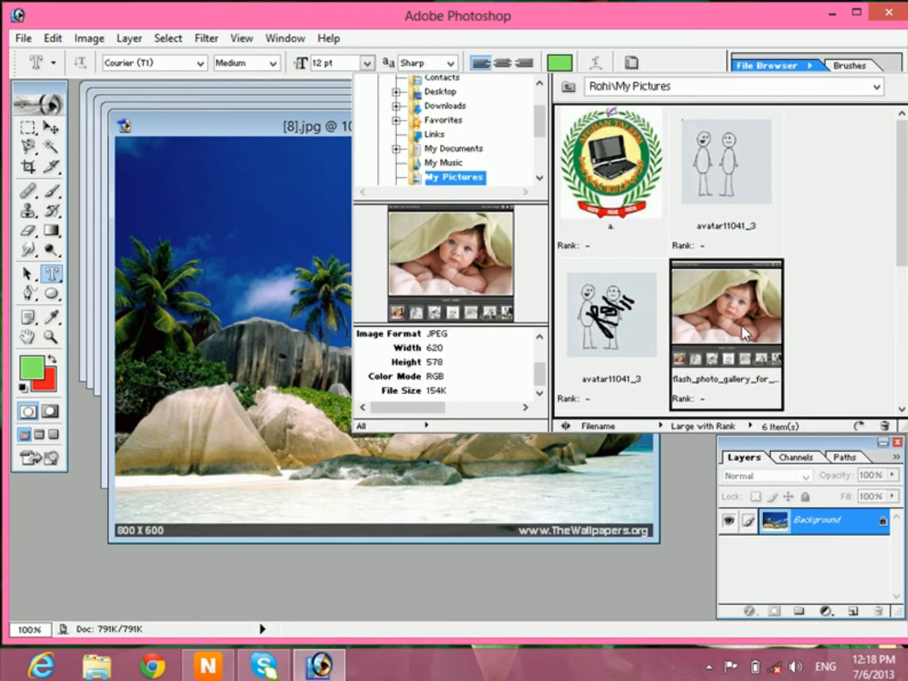
left_click_drag(540, 377, 540, 343)
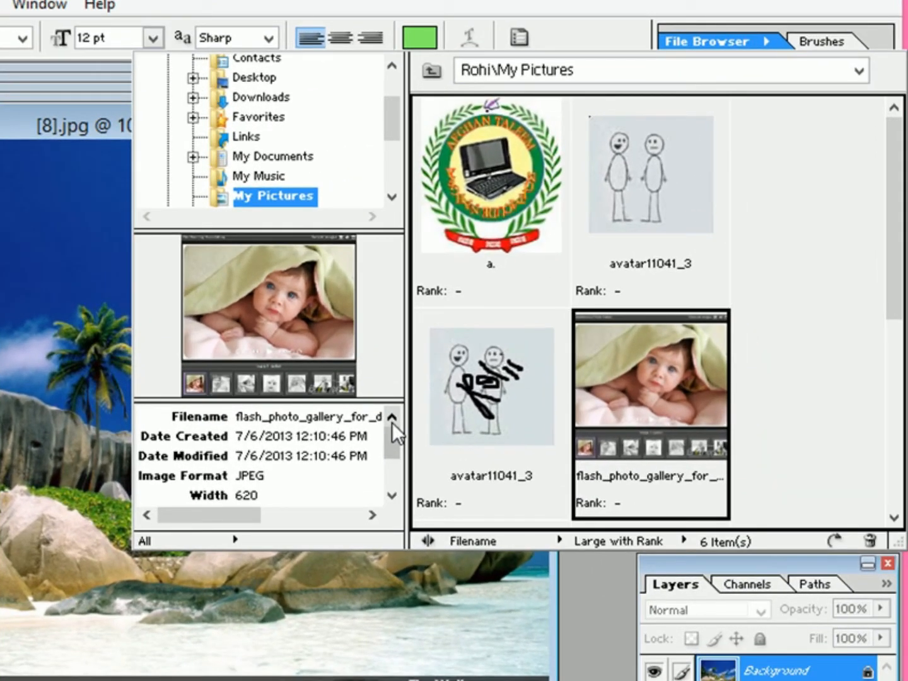
left_click(393, 496)
left_click(394, 497)
left_click(394, 496)
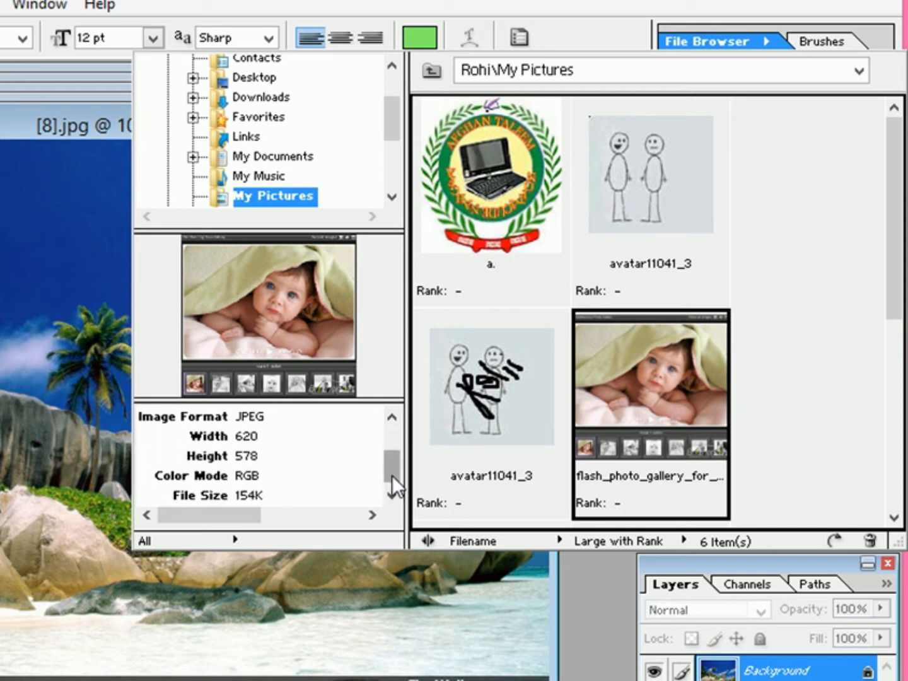
left_click_drag(392, 475, 385, 425)
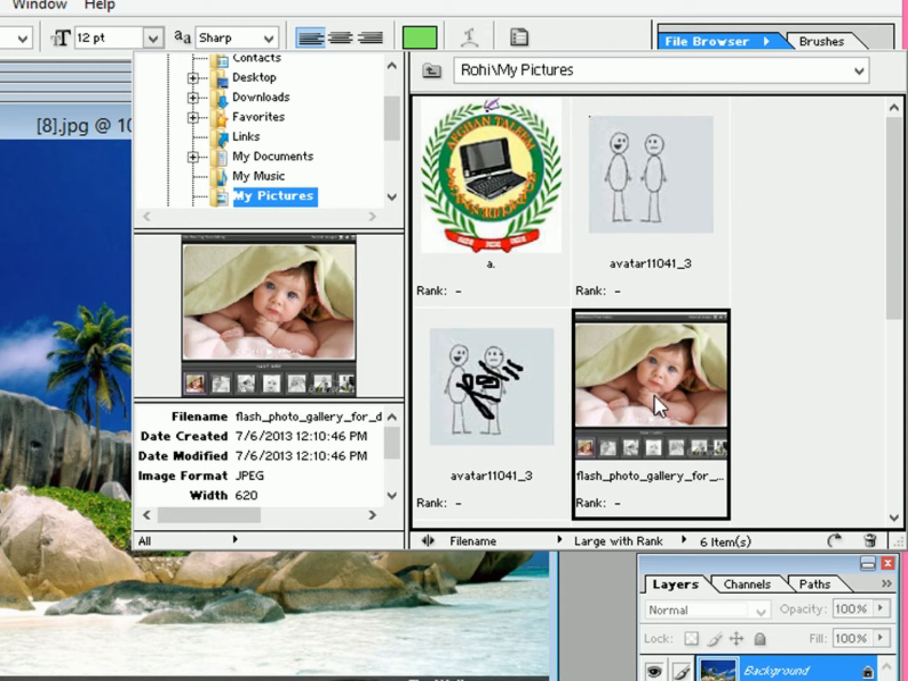
left_click_drag(650, 400, 41, 566)
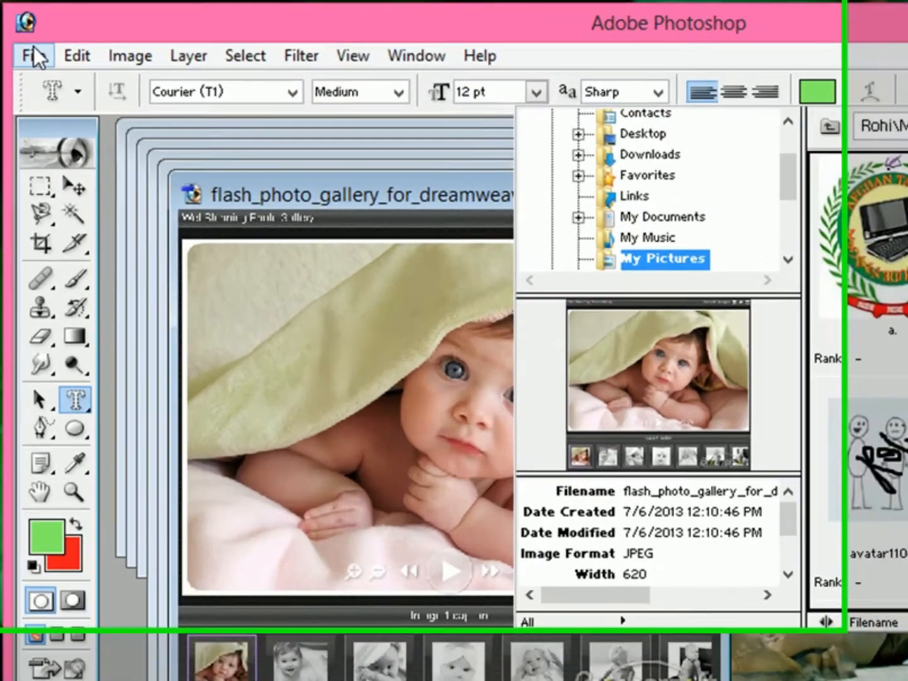
- Select a block of images in the rohi folder and open them all at once
left_click(33, 48)
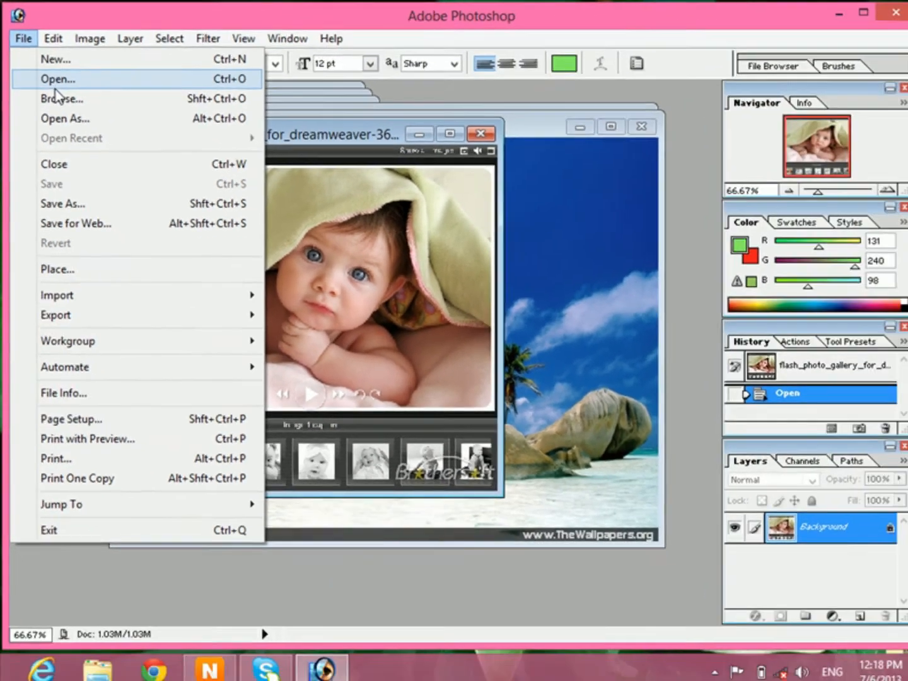
left_click(92, 124)
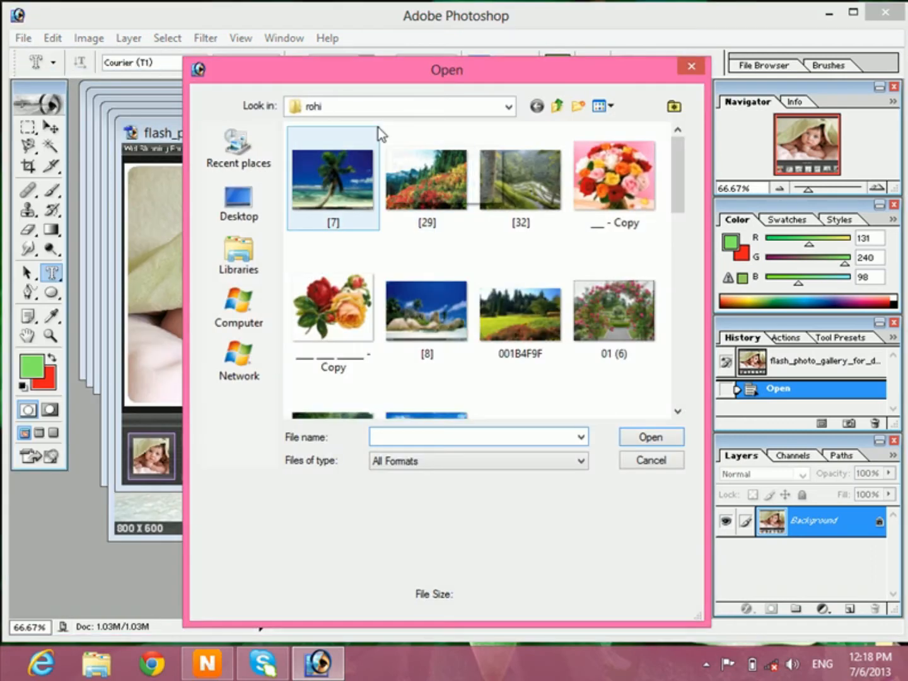
left_click_drag(377, 125, 654, 439)
left_click(652, 438)
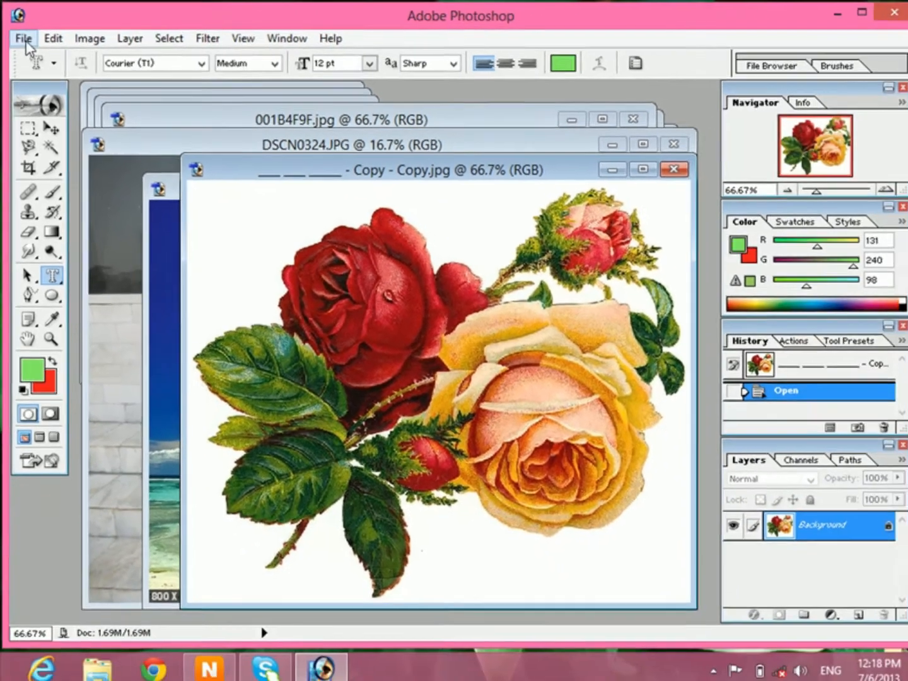
- Open several individually picked images from the rohi folder together, including [29], [32] and 001B4F9F
left_click(30, 46)
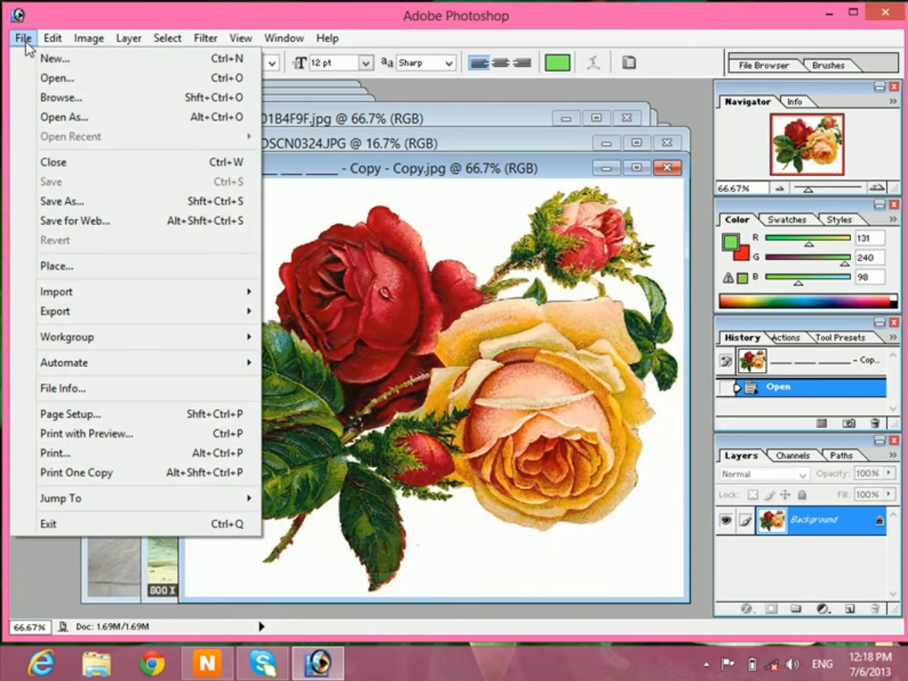
left_click(44, 78)
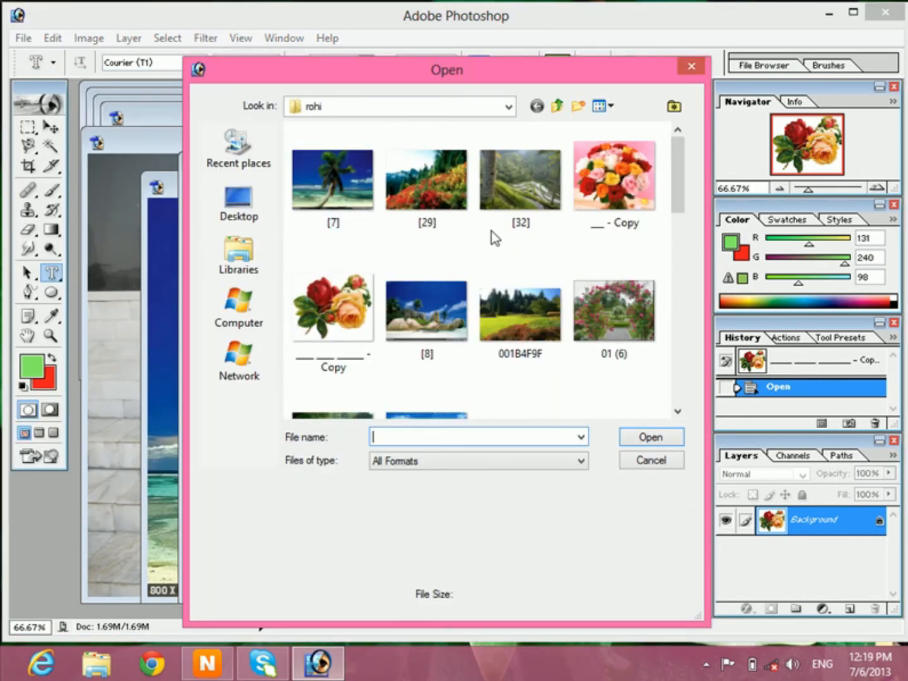
left_click(401, 190)
left_click(557, 196, "ctrl")
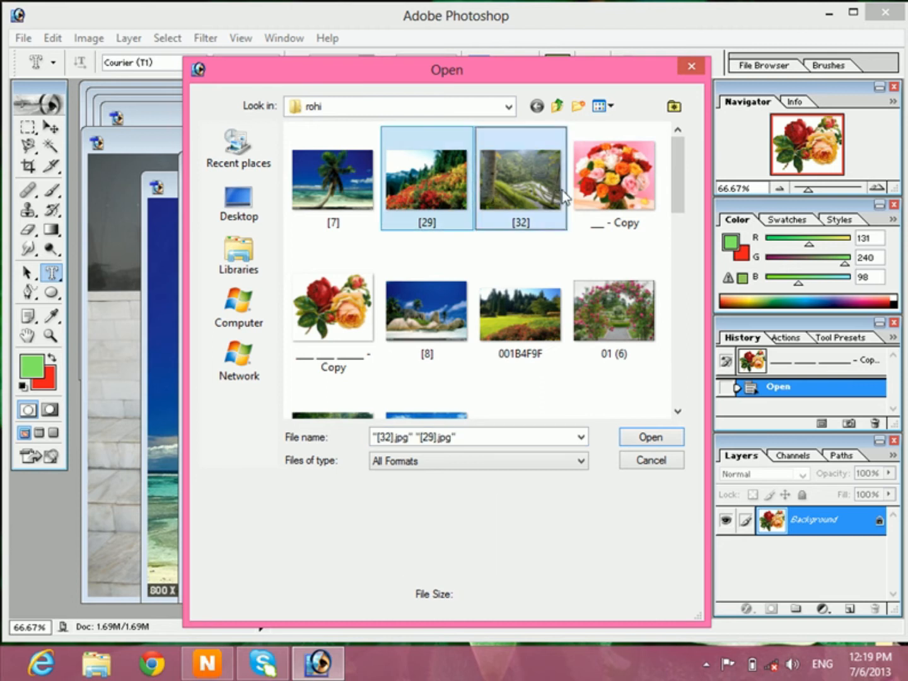
left_click(538, 310, "ctrl")
left_click(345, 330, "ctrl")
left_click(331, 234, "ctrl")
left_click(659, 436)
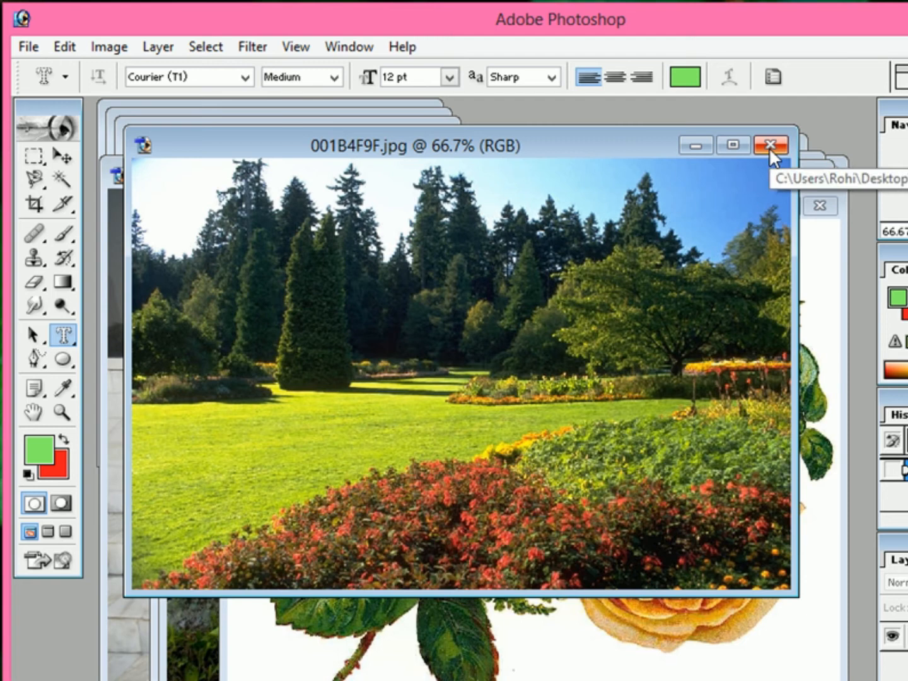
- Close all the open image windows until the workspace is empty
left_click(769, 147)
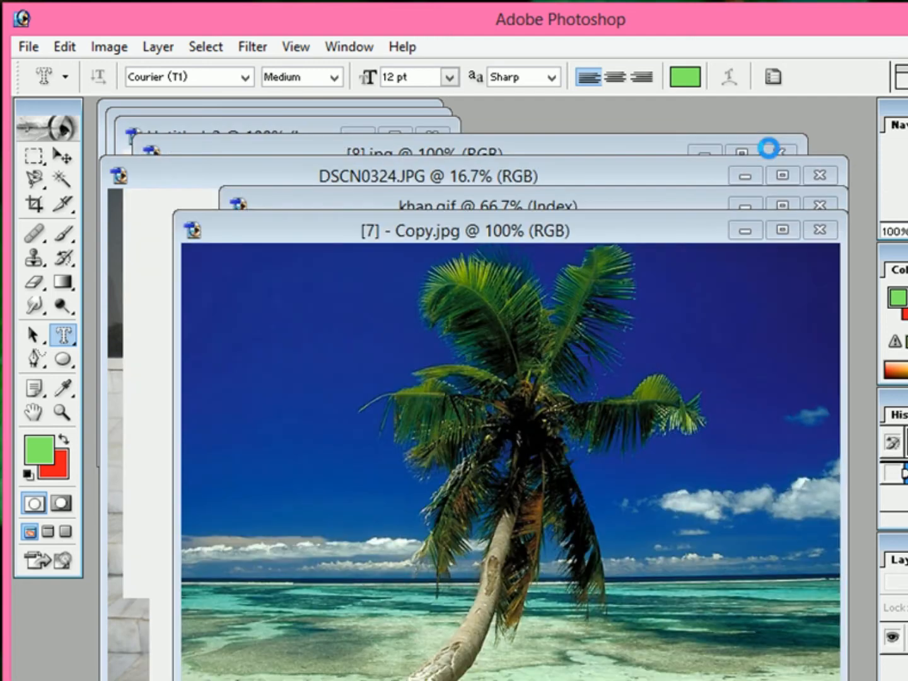
left_click(768, 146)
left_click(768, 147)
left_click(768, 147)
left_click(768, 147)
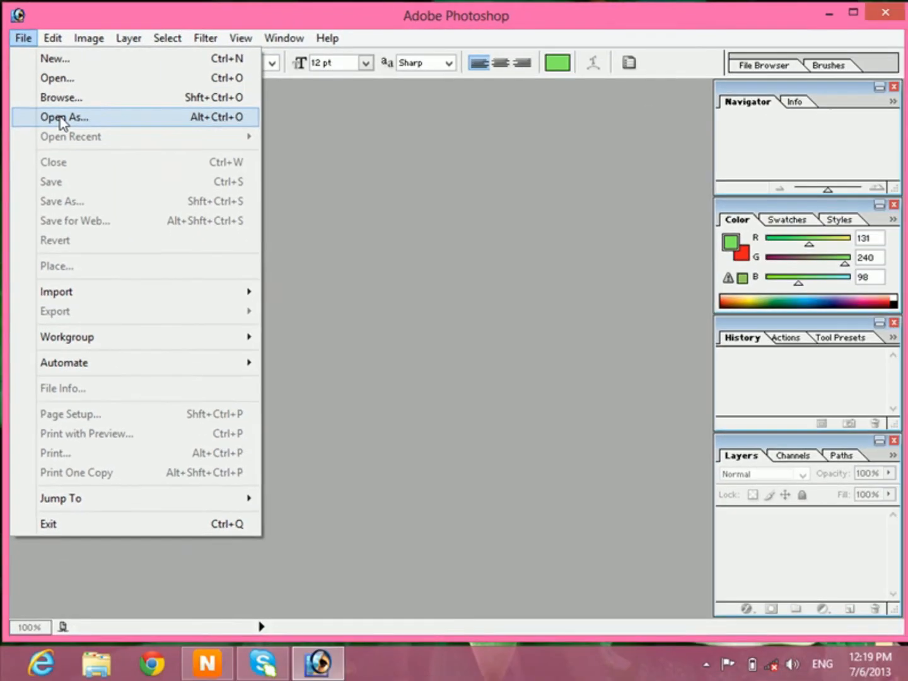
- Try to open the image 01 (13) from the rohi folder with Open As in the Acrobat TouchUp Image format
left_click(71, 145)
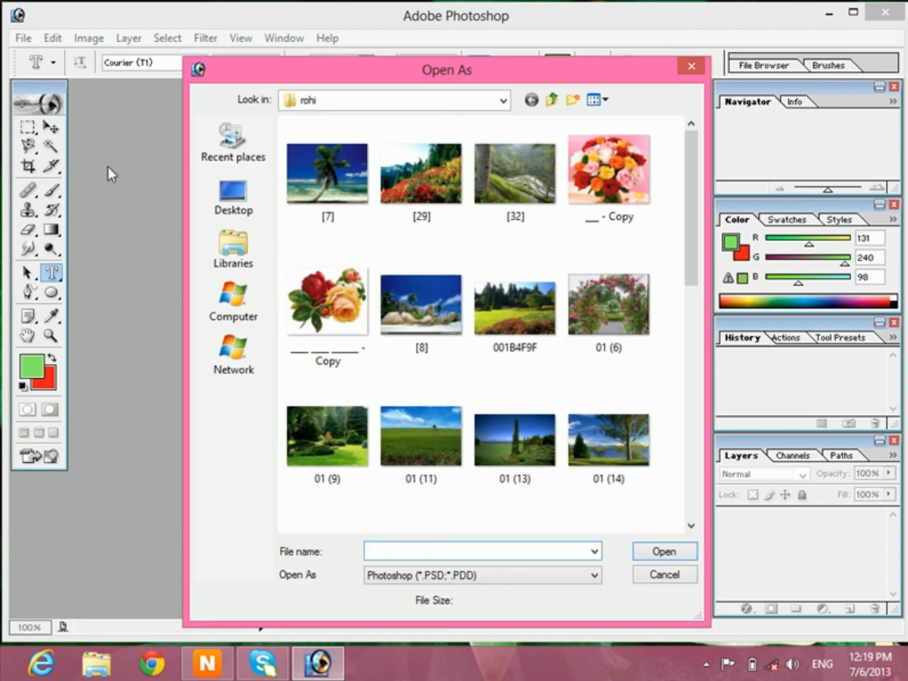
left_click(379, 578)
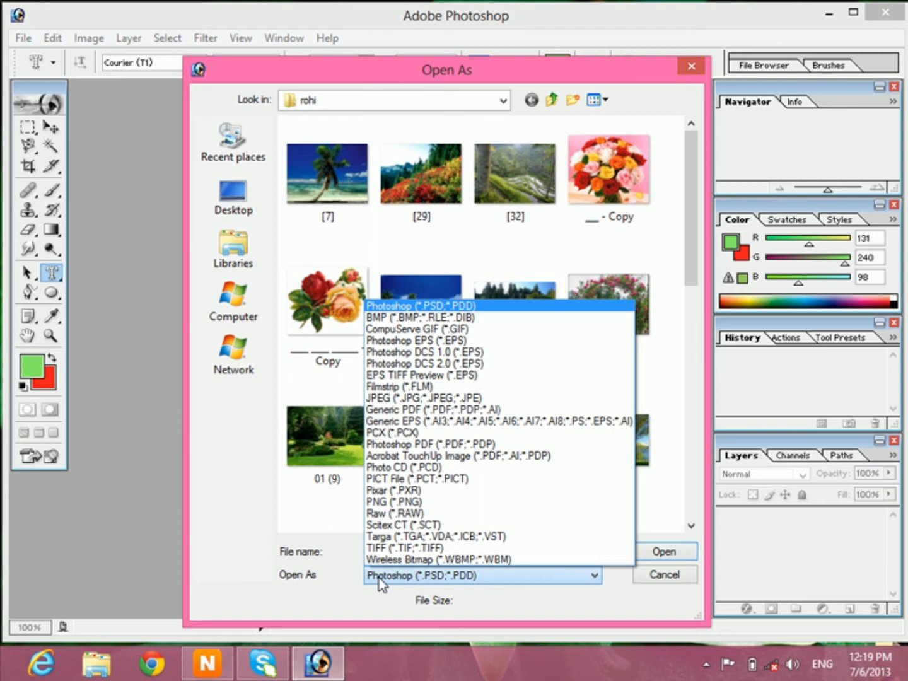
left_click(433, 458)
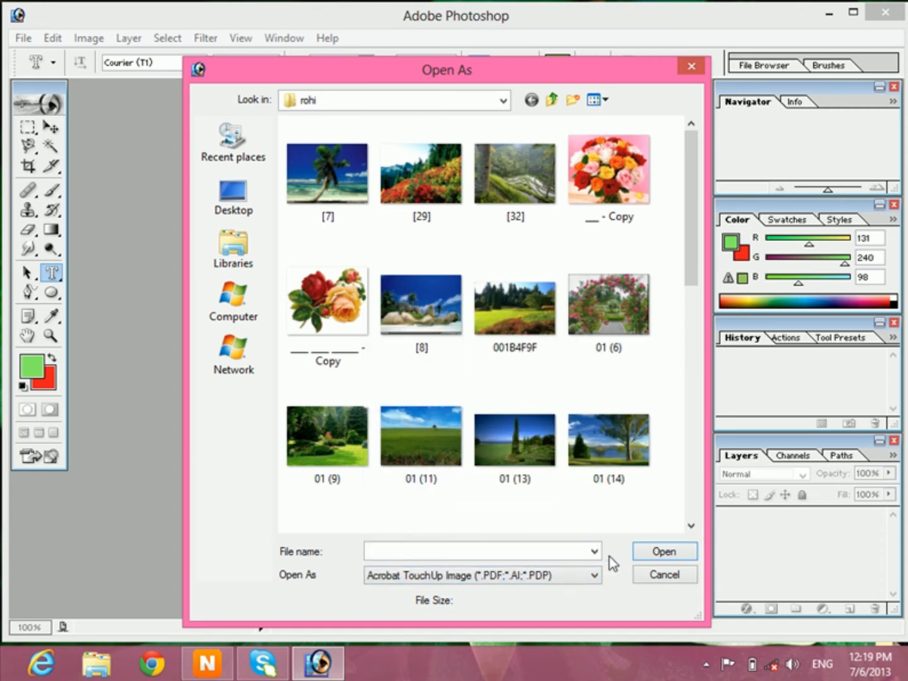
left_click(527, 459)
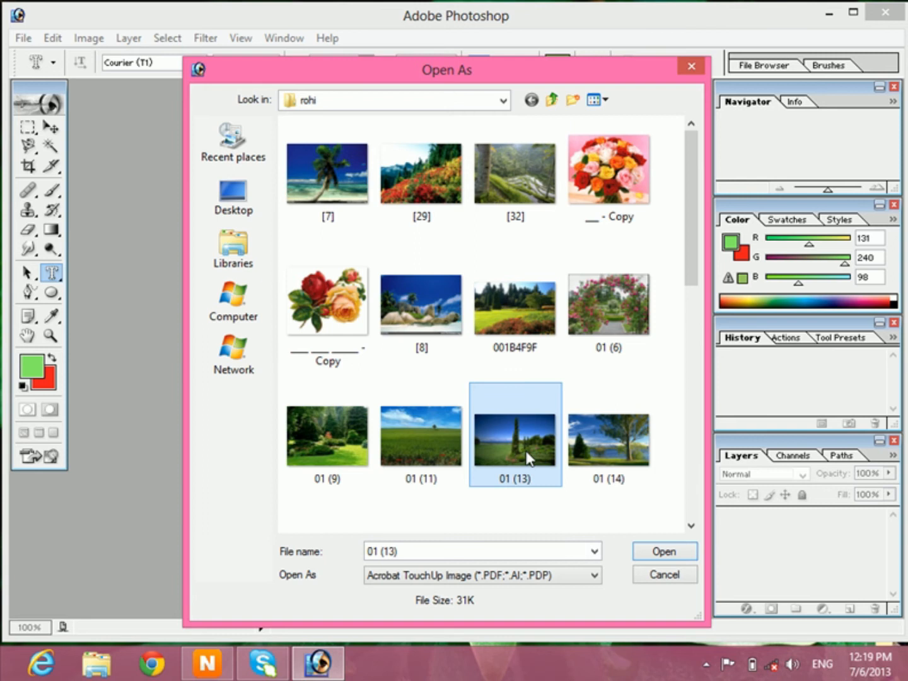
double_click(527, 453)
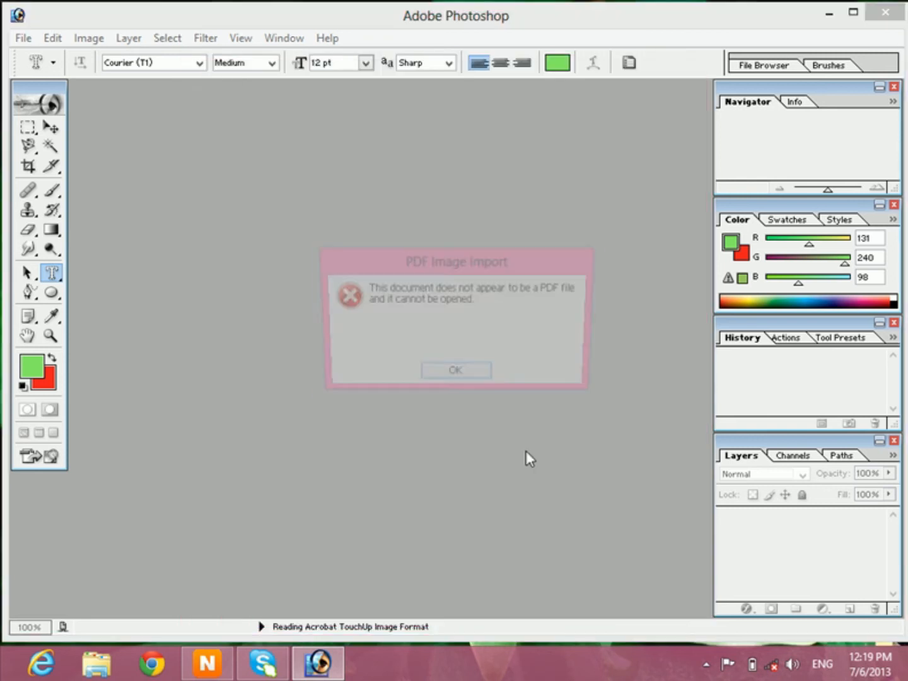
left_click(450, 378)
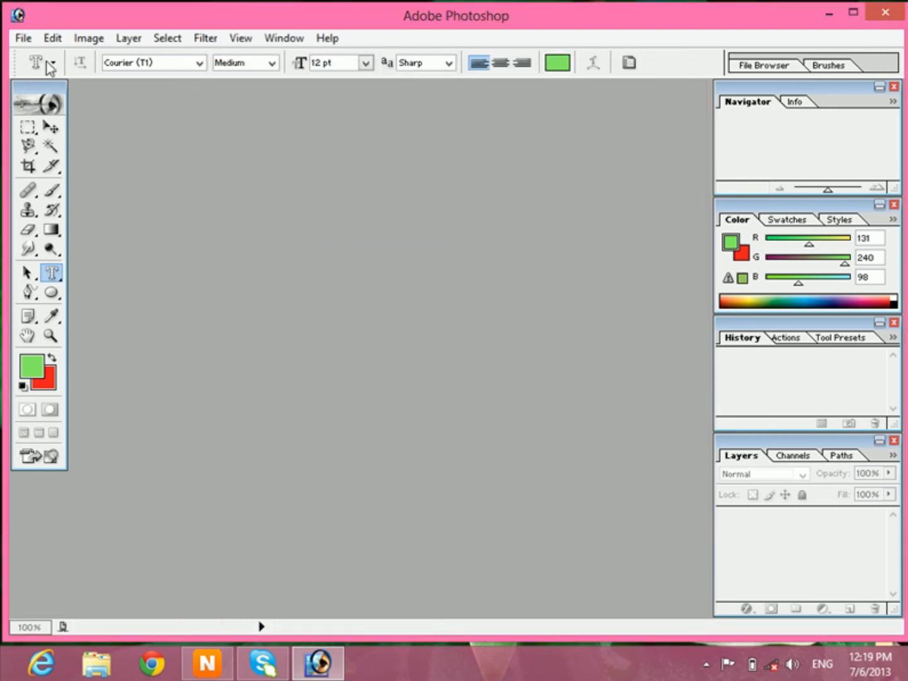
- Open the beach photo [8] from the rohi folder with Open As in the JPEG format
left_click(25, 40)
left_click(59, 116)
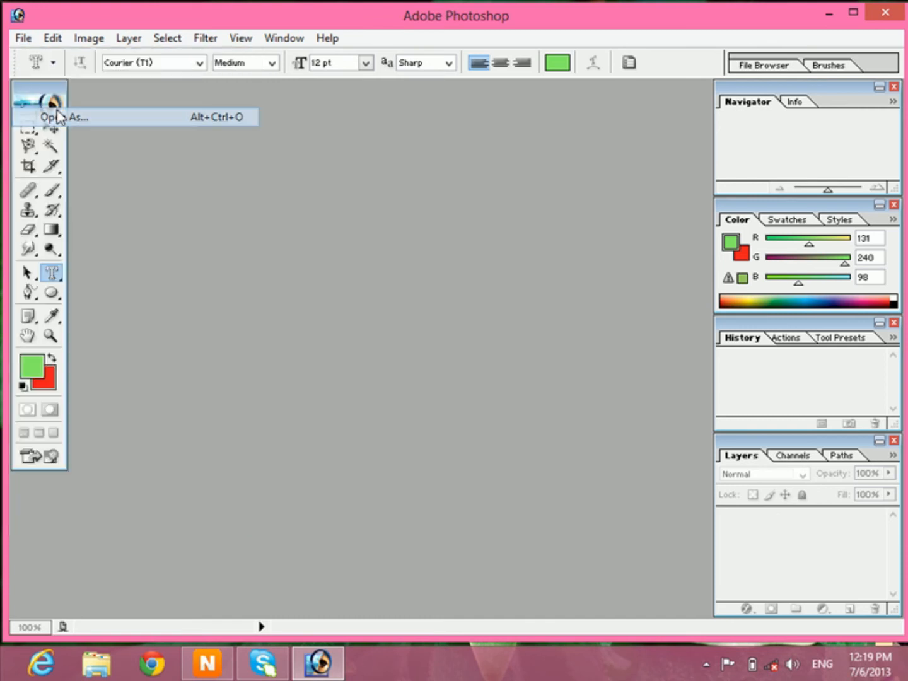
left_click(468, 578)
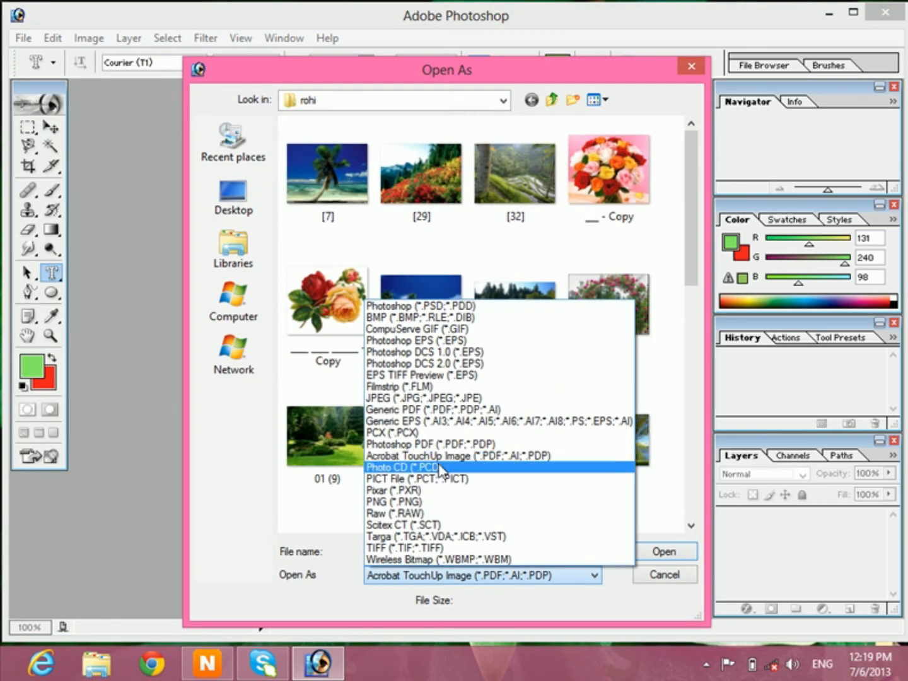
left_click(415, 402)
left_click(401, 328)
left_click(663, 552)
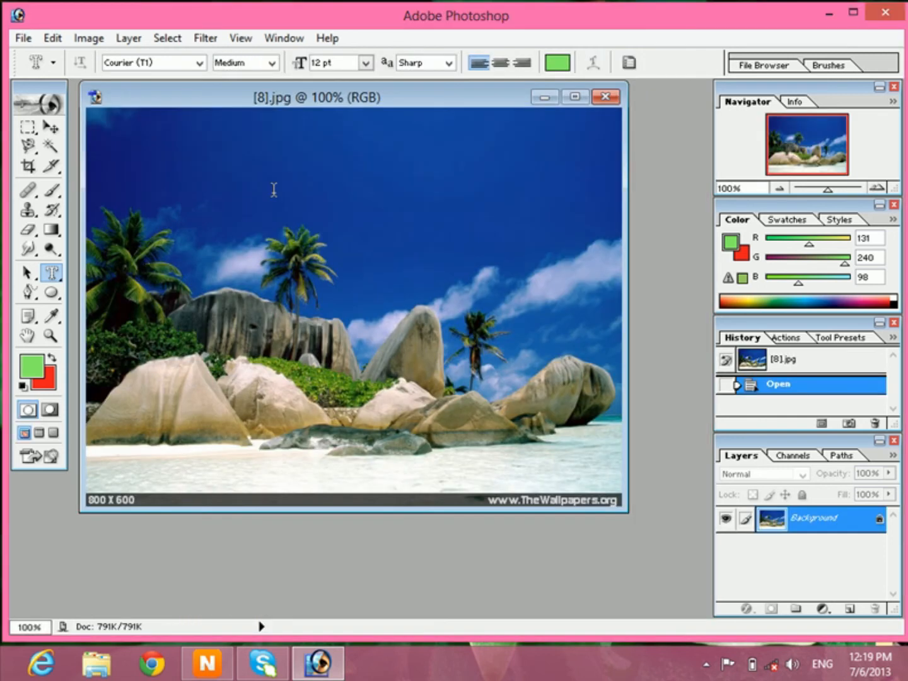
- Set the recent file list to 30 files in the File Handling preferences and check the Open Recent command
left_click(24, 39)
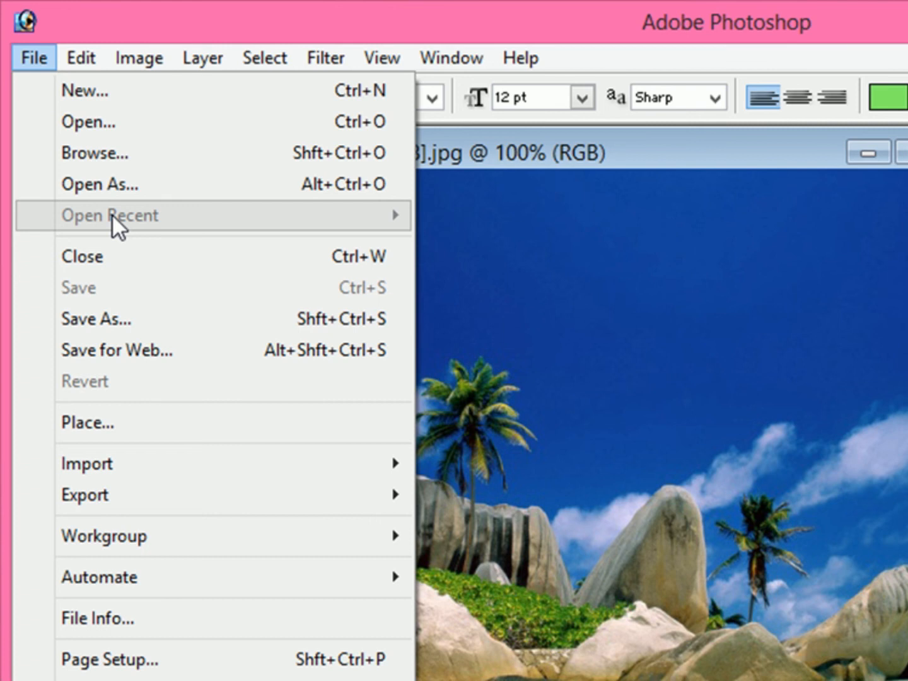
mouse_move(92, 63)
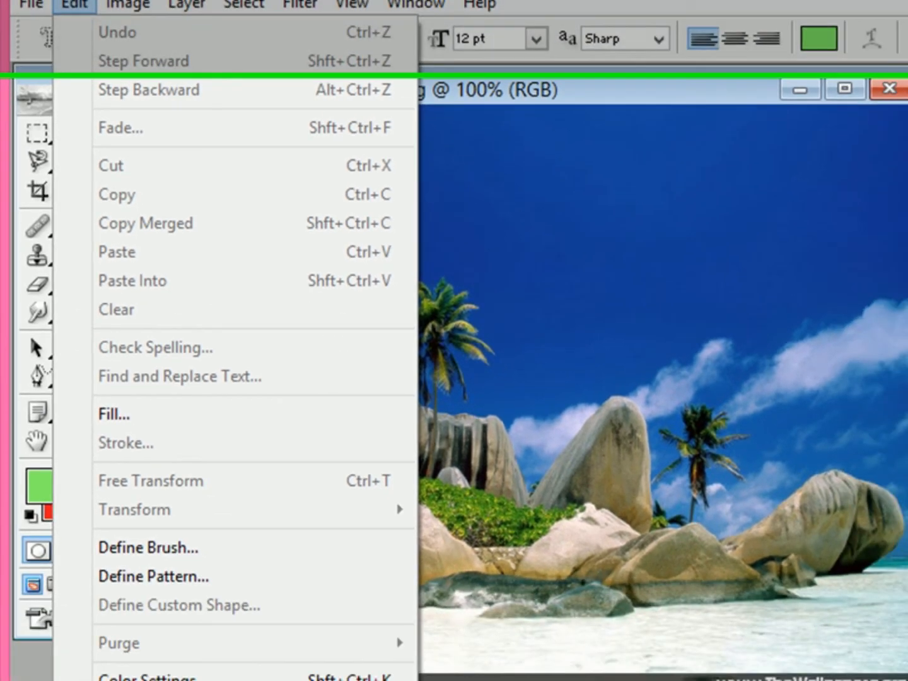
mouse_move(269, 680)
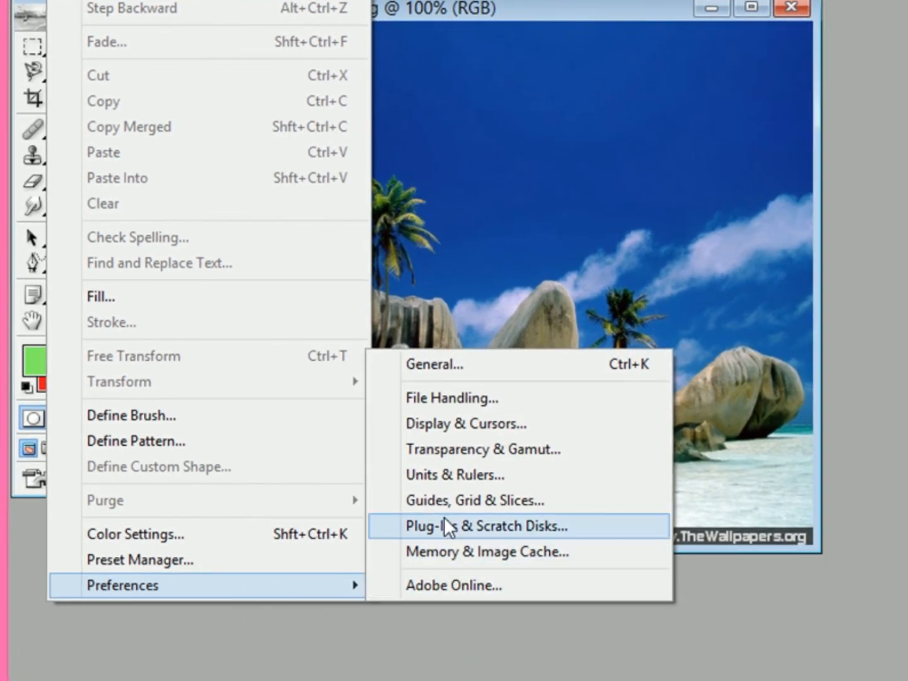
left_click(440, 398)
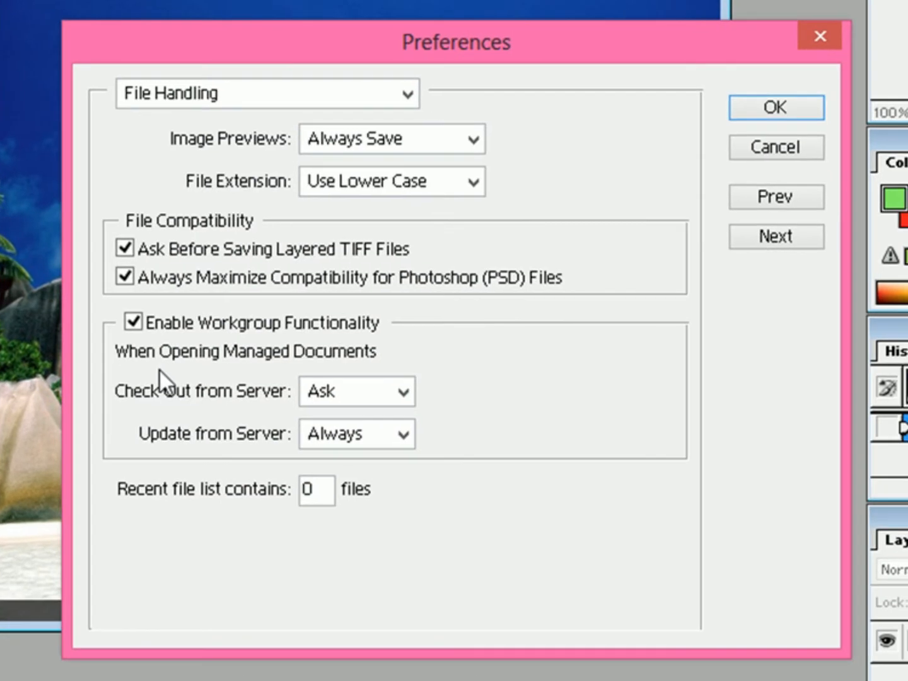
left_click_drag(334, 495, 283, 491)
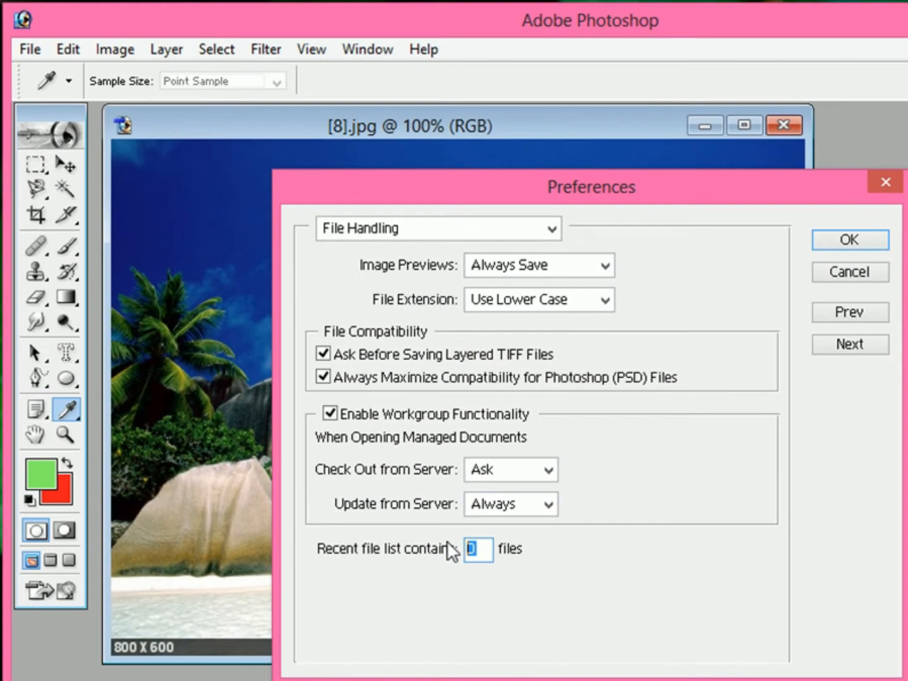
type("30")
left_click(833, 241)
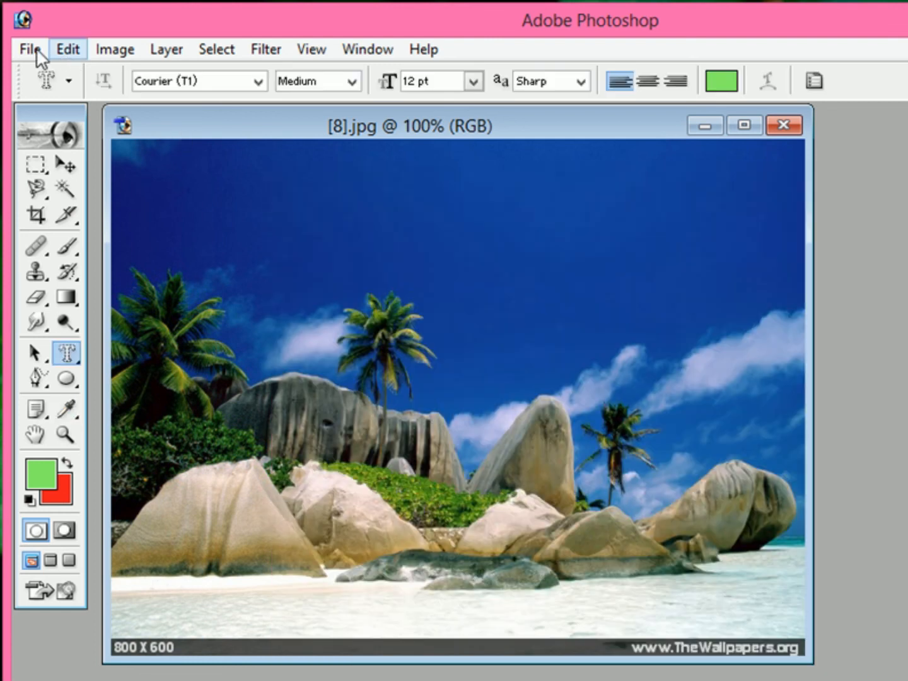
left_click(33, 50)
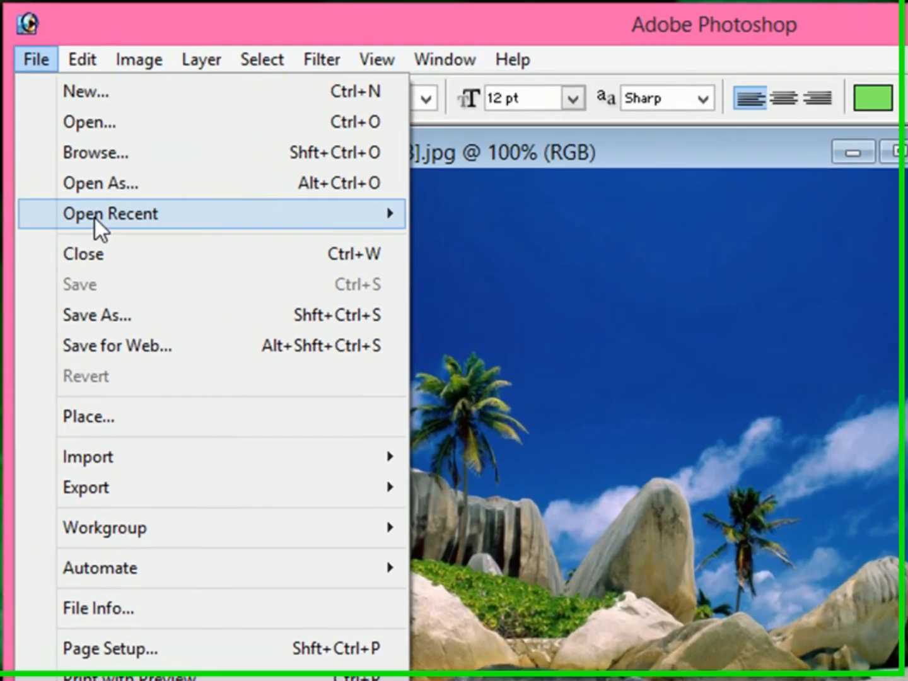
mouse_move(238, 170)
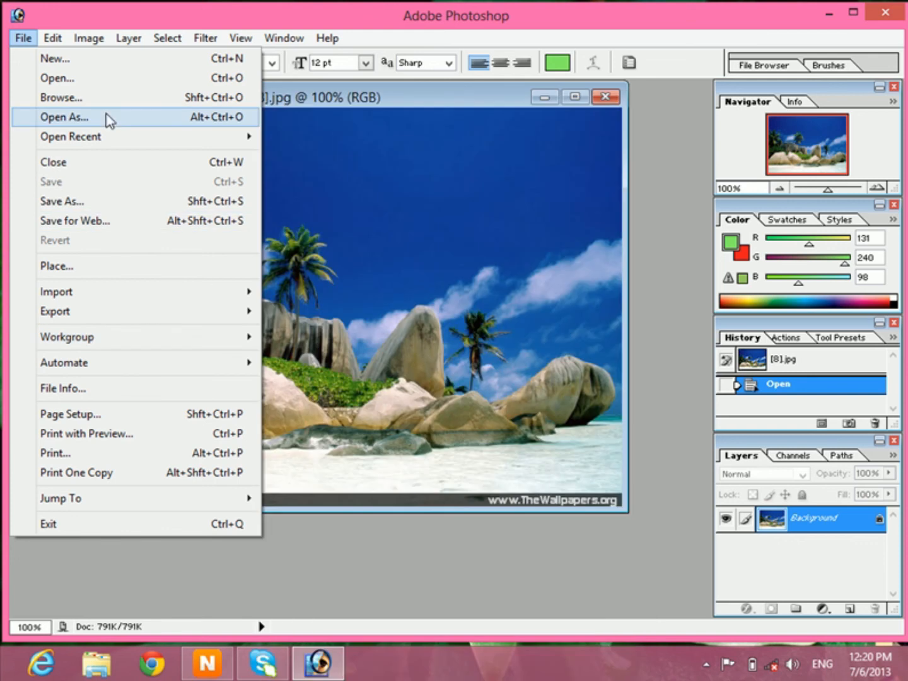
- Set the recent file list to 0 files in the File Handling preferences and check the Open Recent command again
mouse_move(54, 39)
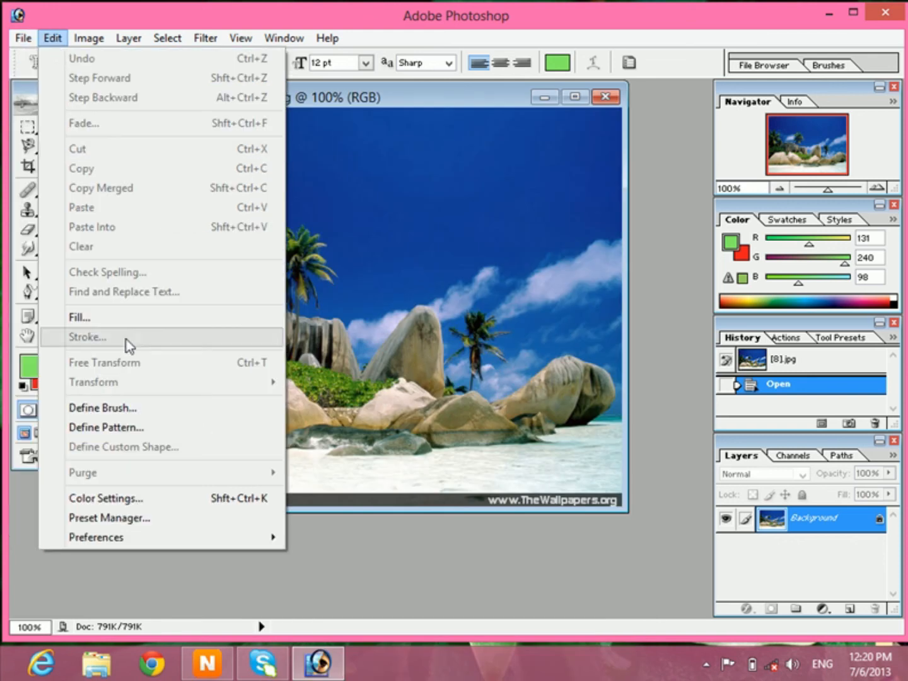
mouse_move(126, 537)
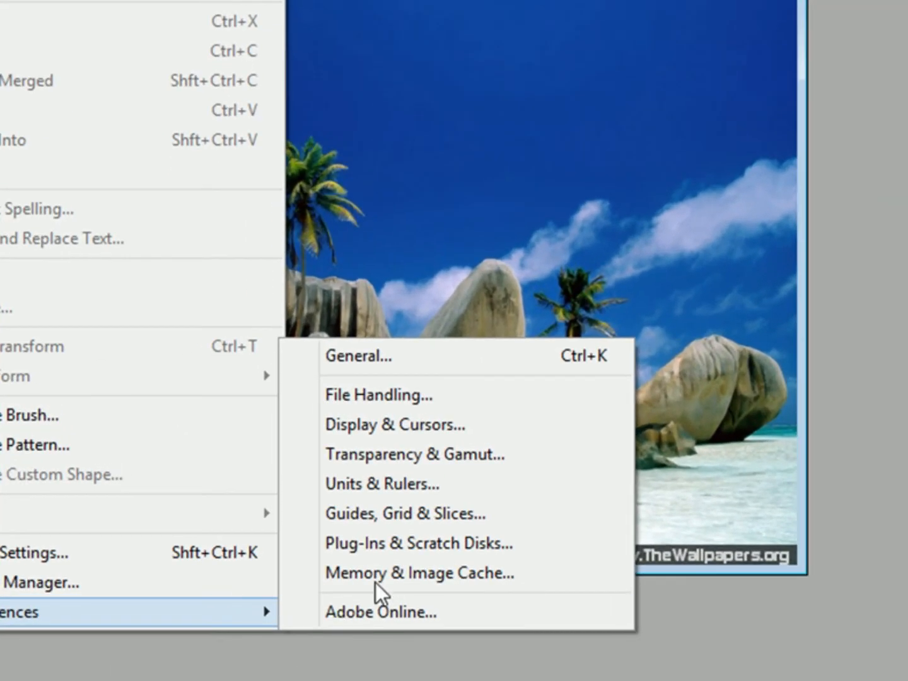
left_click(370, 399)
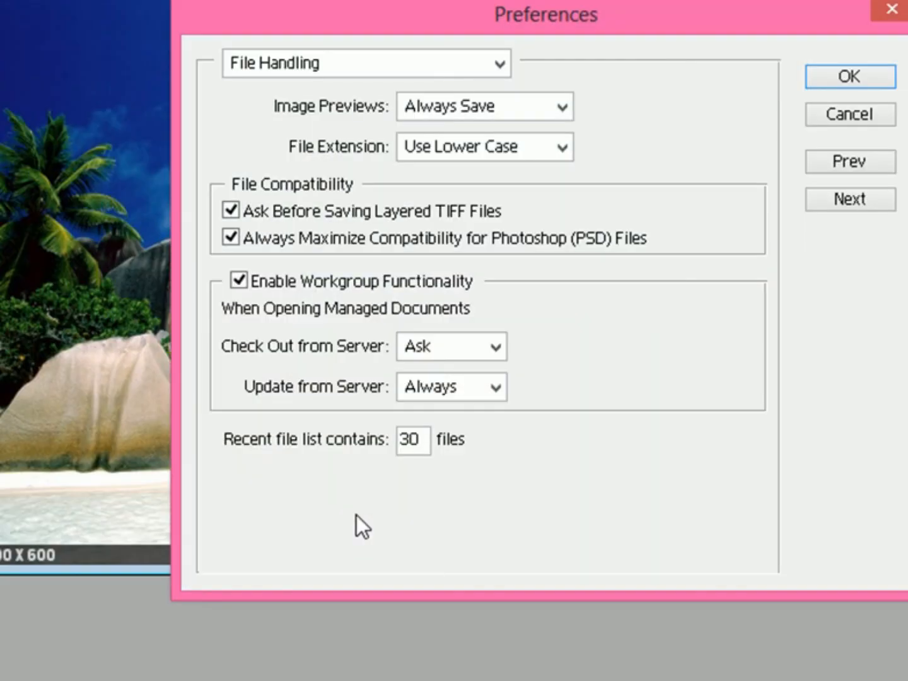
double_click(421, 439)
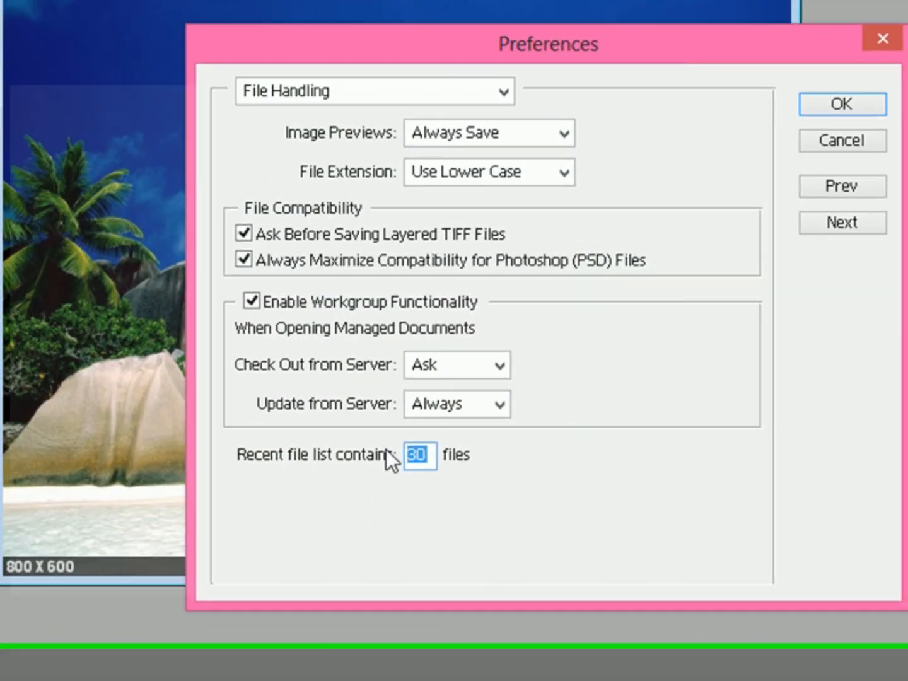
type("0")
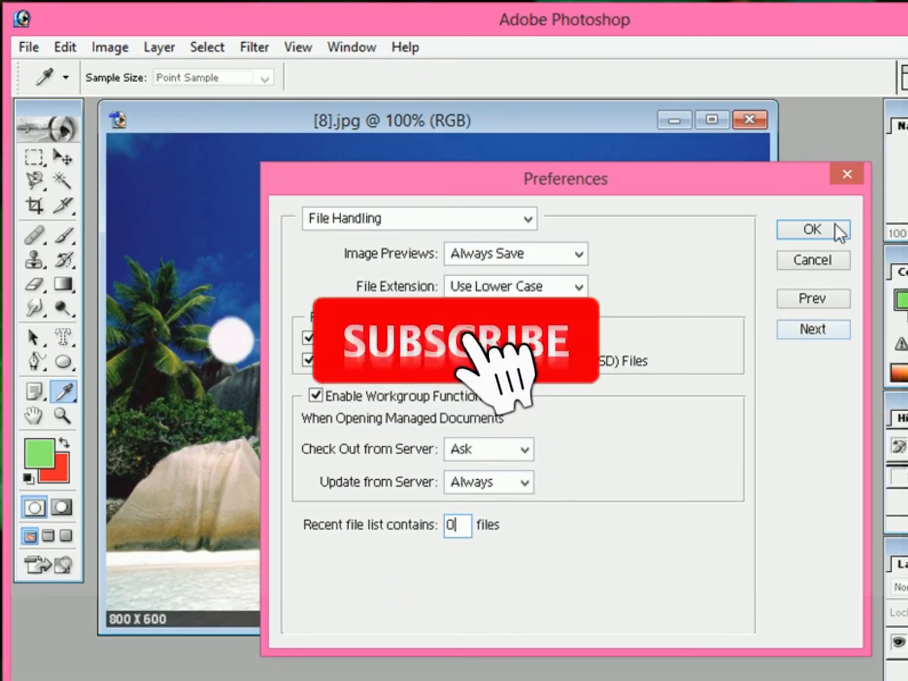
left_click(866, 104)
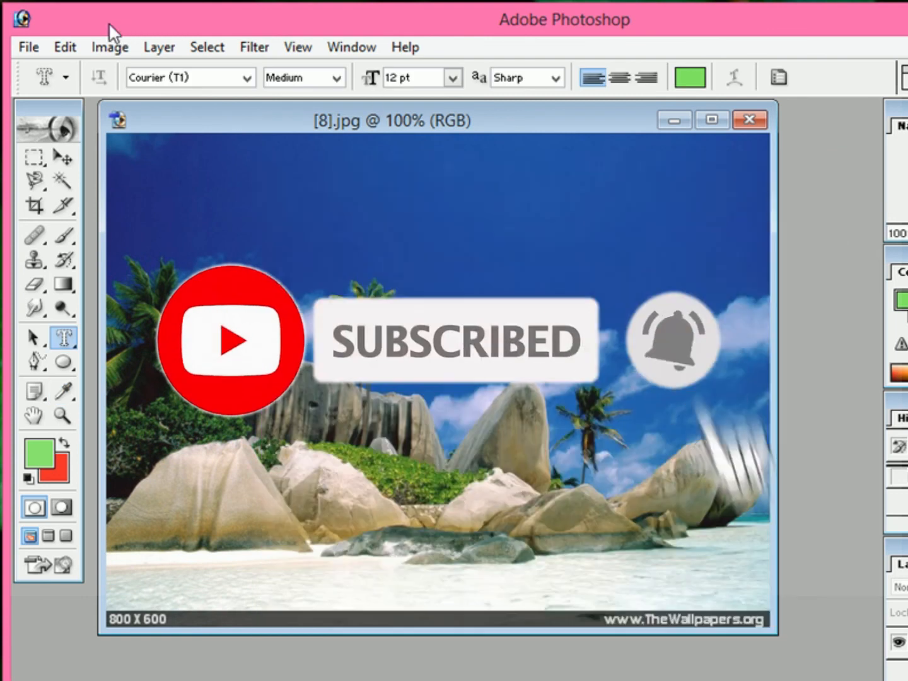
left_click(25, 49)
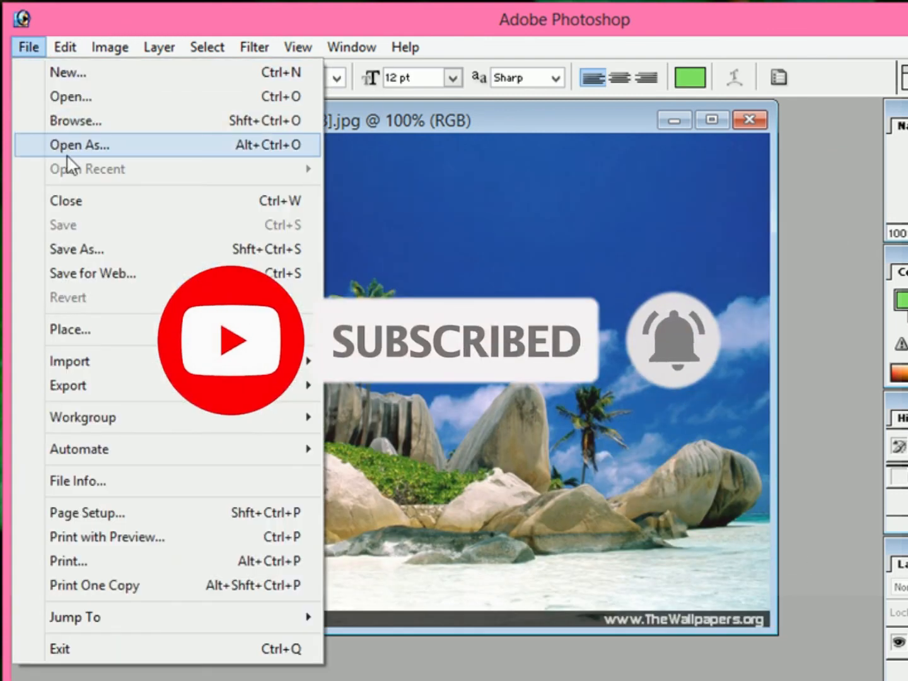